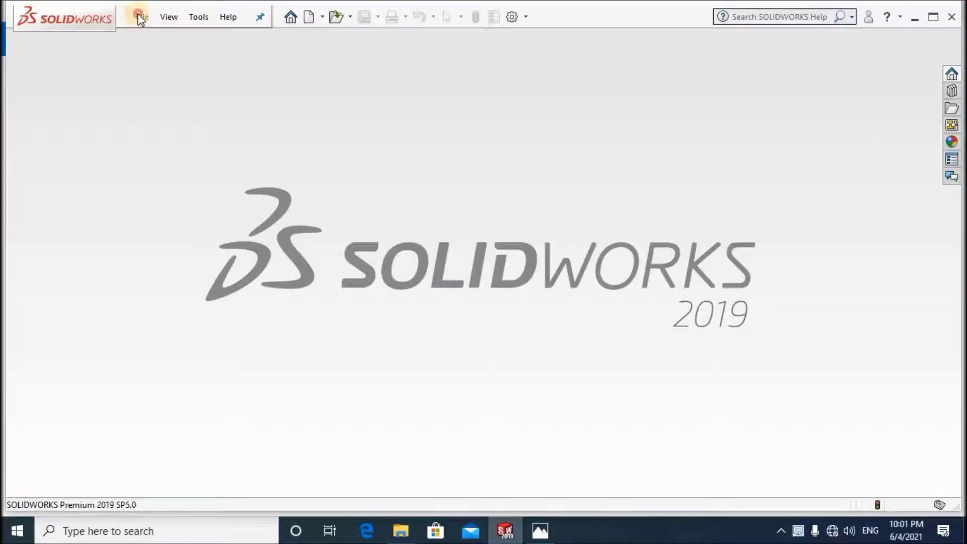
Switch to SOLIDWORKS, create a new part document and check its unit system
{"action": "left_click", "coordinate": [138, 16]}
{"action": "key", "text": "ctrl+n"}
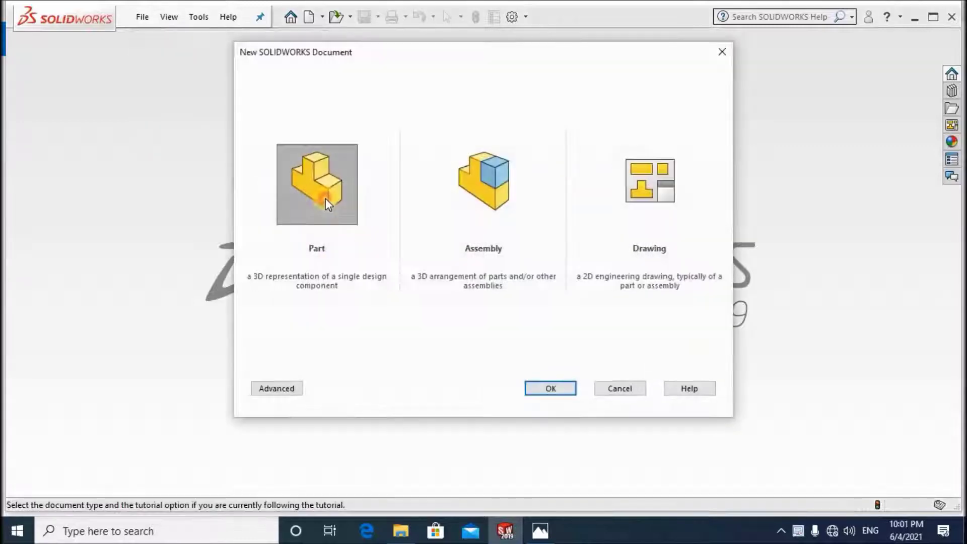
{"action": "left_click", "coordinate": [526, 390]}
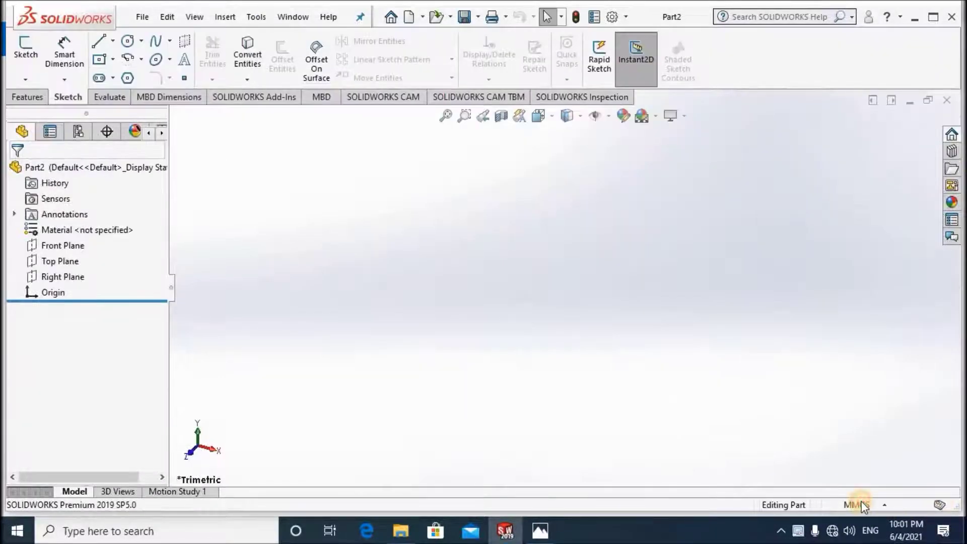
{"action": "left_click", "coordinate": [861, 505]}
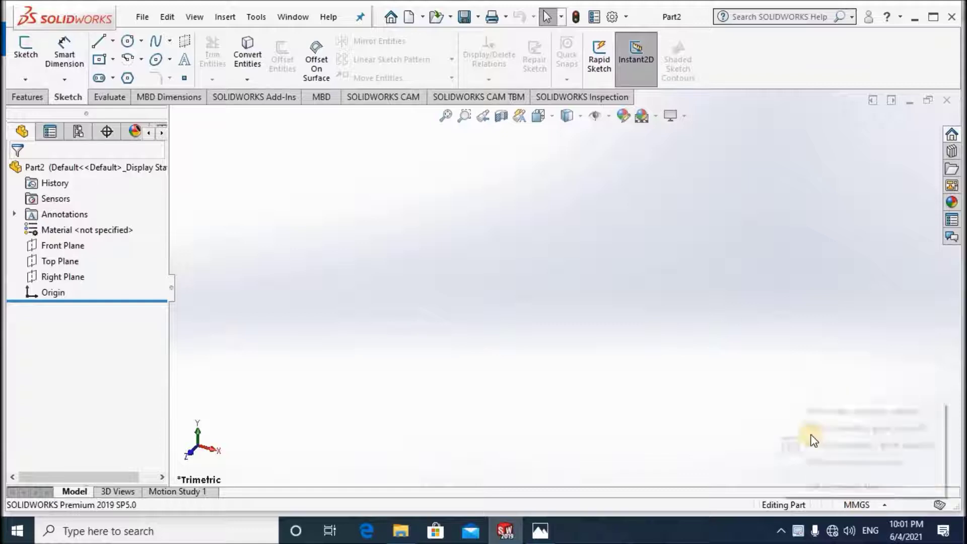
Examine the dimensioned isometric drawing Q1.jpg in Photos and return to the SOLIDWORKS part
{"action": "left_click", "coordinate": [537, 531]}
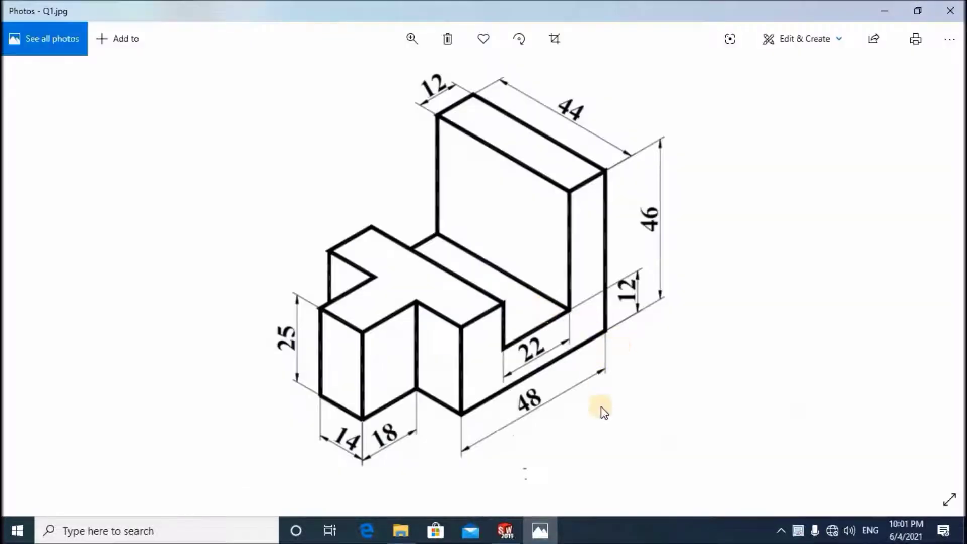
{"action": "left_click", "coordinate": [503, 529]}
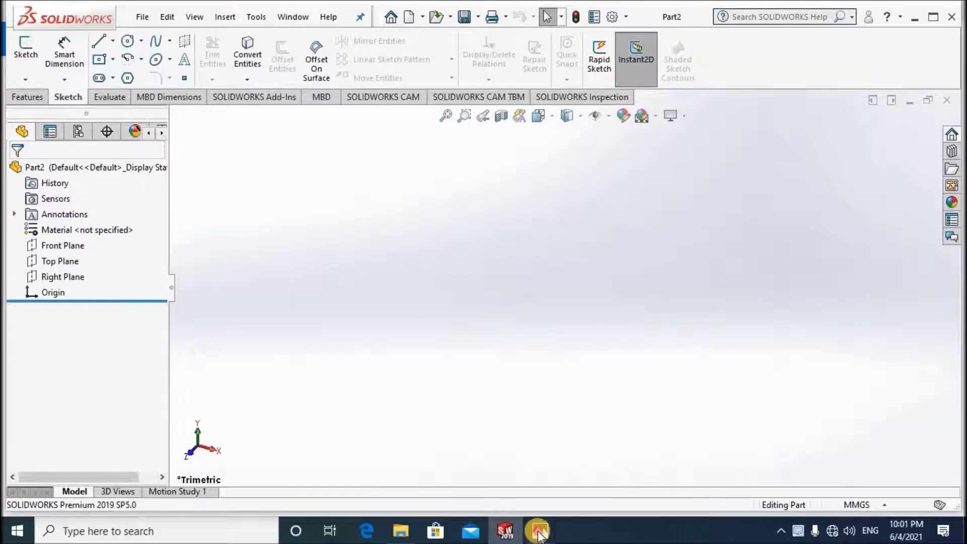
{"action": "left_click", "coordinate": [539, 532]}
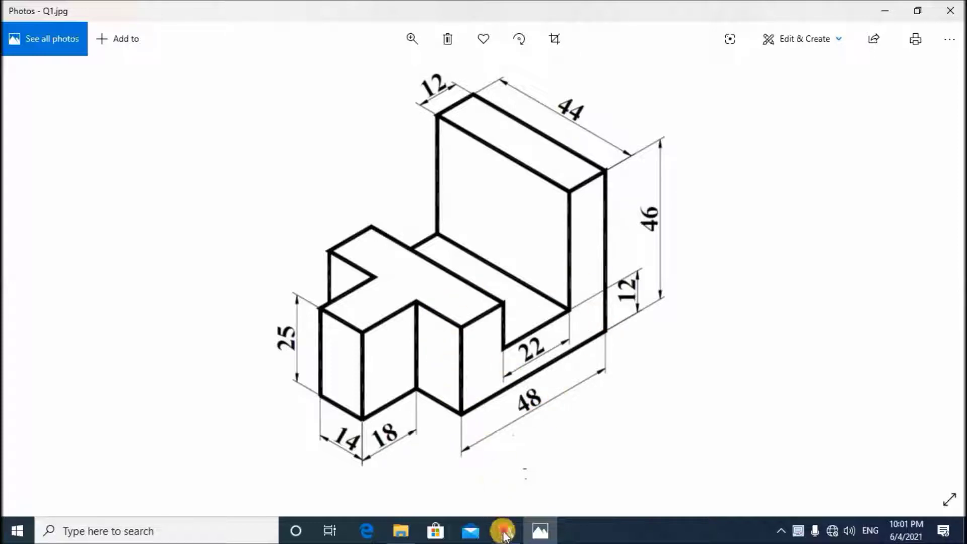
{"action": "left_click", "coordinate": [503, 531]}
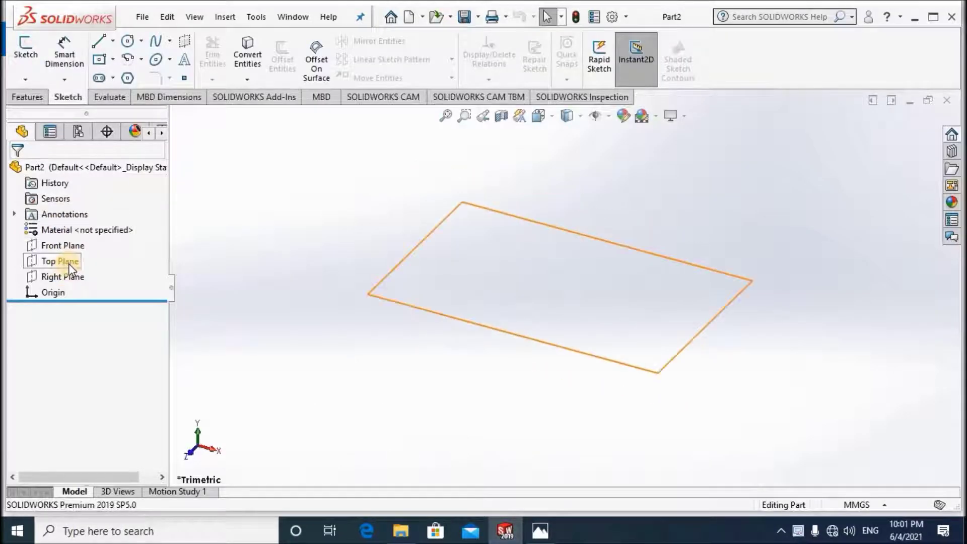
Sketch a center rectangle about 116 by 97 mm on the Top Plane, centred on the origin
{"action": "left_click", "coordinate": [69, 264]}
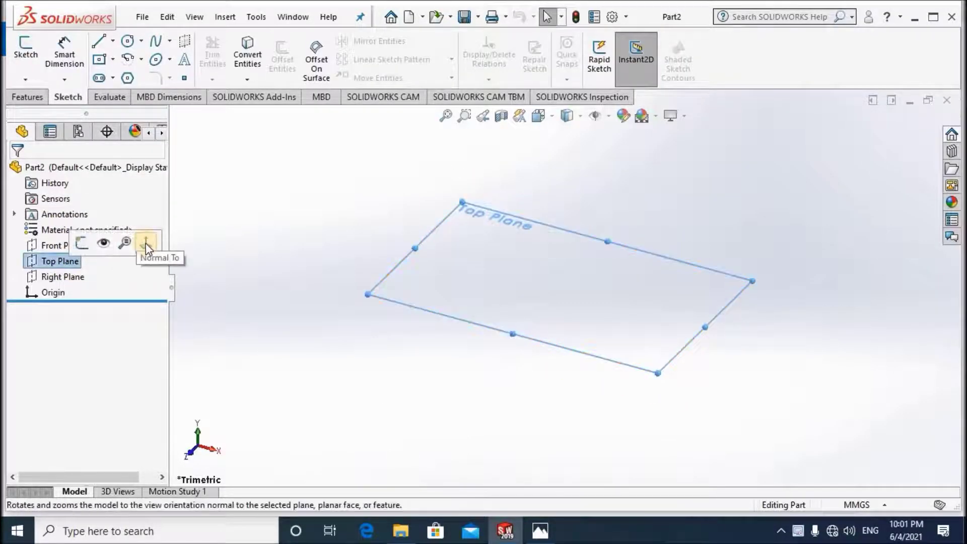
{"action": "left_click", "coordinate": [146, 243]}
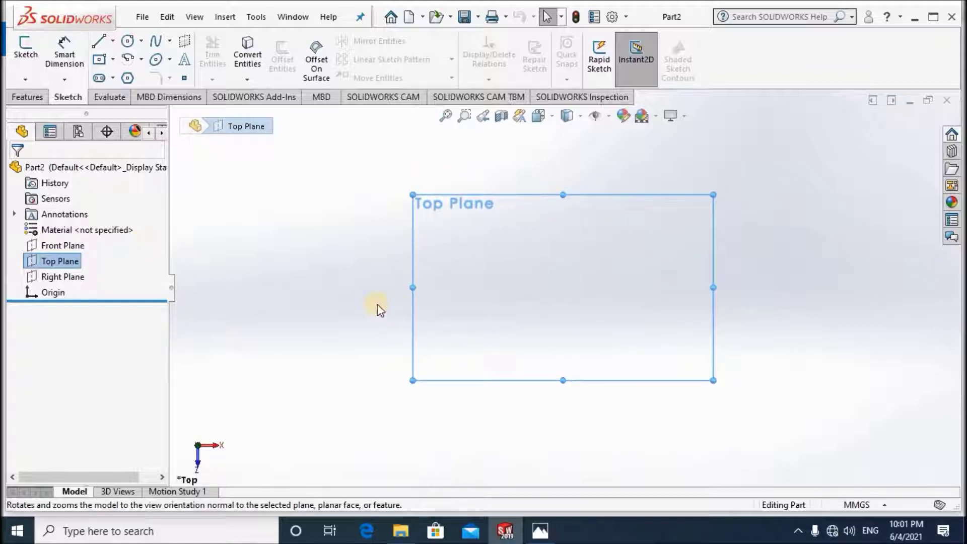
{"action": "left_click", "coordinate": [540, 531]}
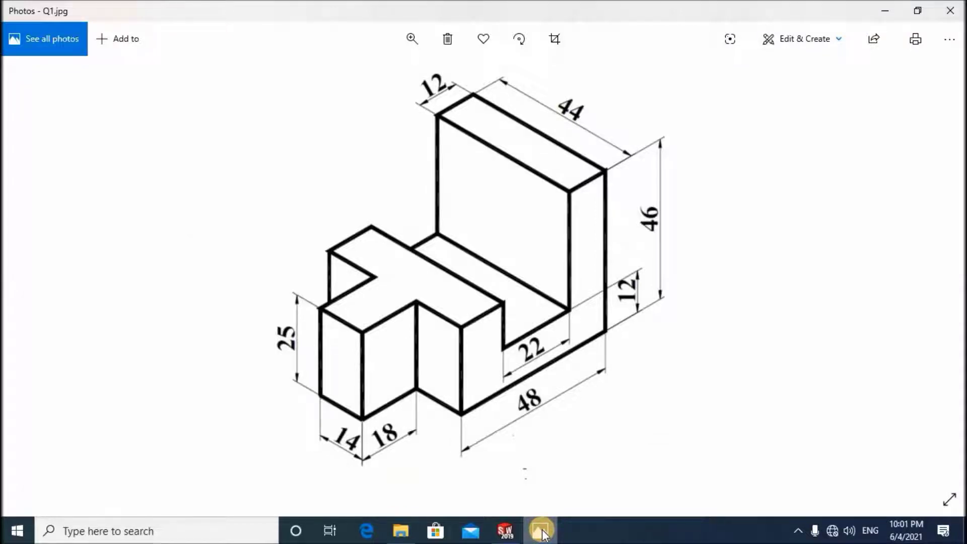
{"action": "left_click", "coordinate": [541, 532]}
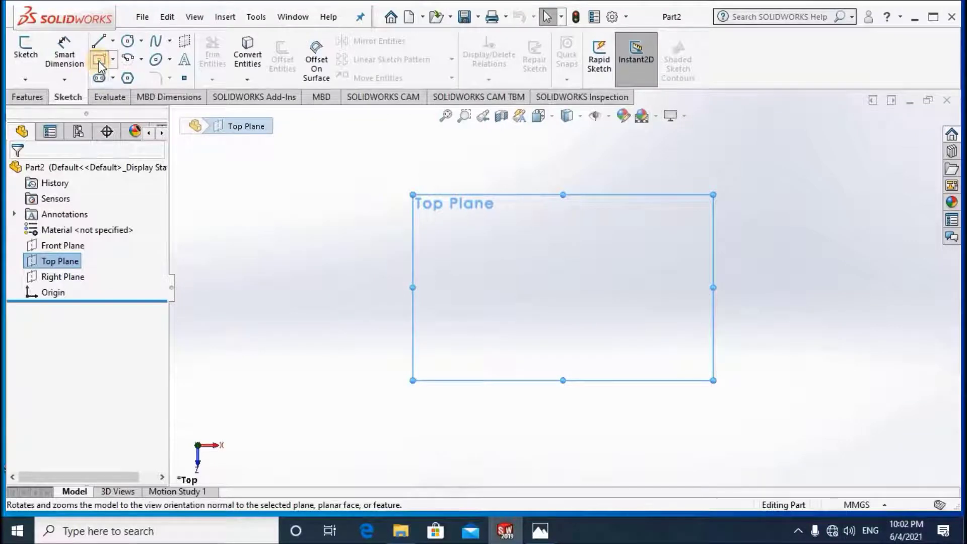
{"action": "left_click", "coordinate": [99, 61]}
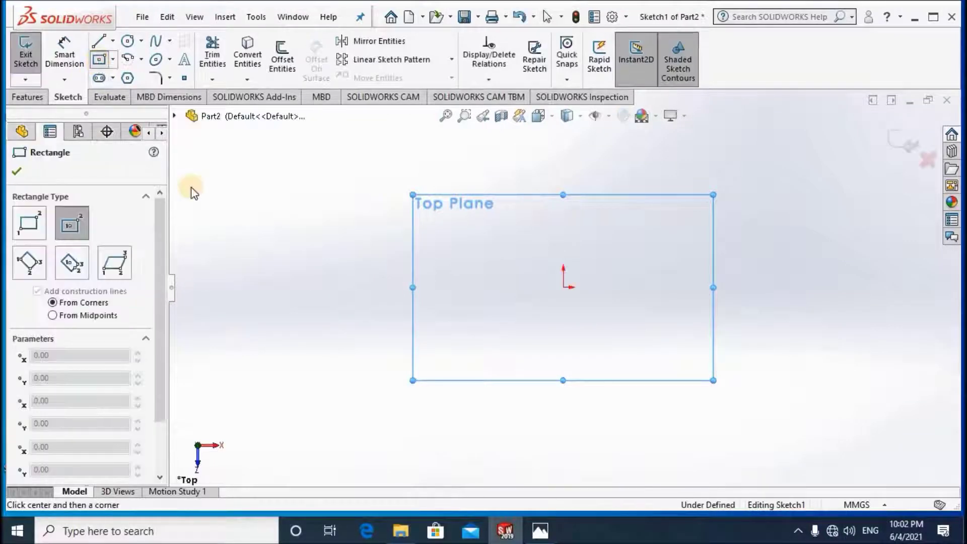
{"action": "left_click", "coordinate": [564, 287]}
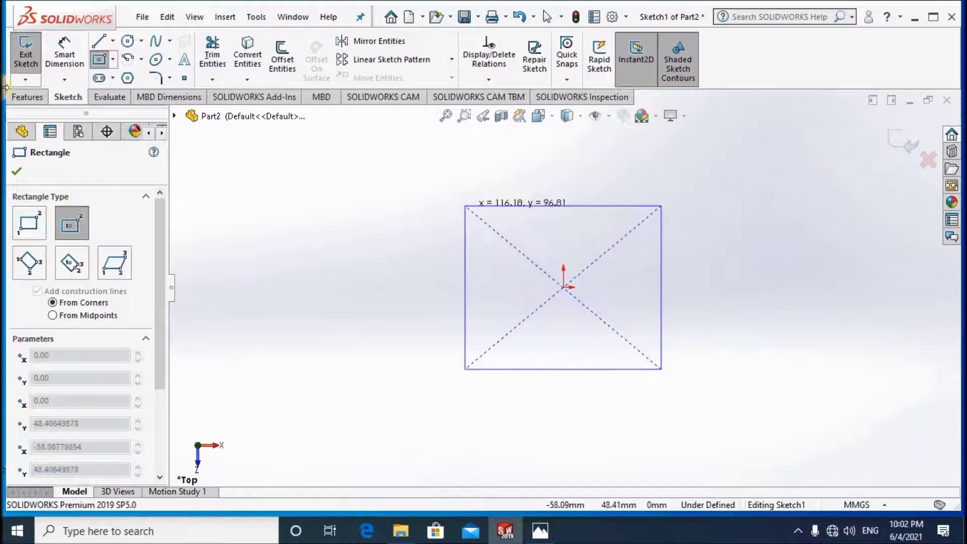
{"action": "left_click", "coordinate": [465, 206]}
Dimension the rectangle's vertical side at 44 mm and its horizontal side at 48 mm
{"action": "left_click", "coordinate": [61, 50]}
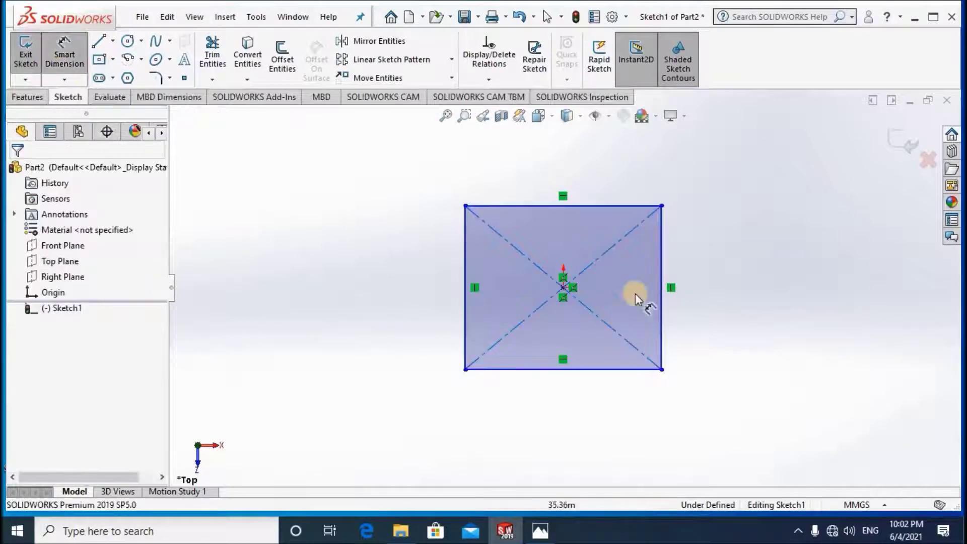
{"action": "left_click", "coordinate": [660, 304]}
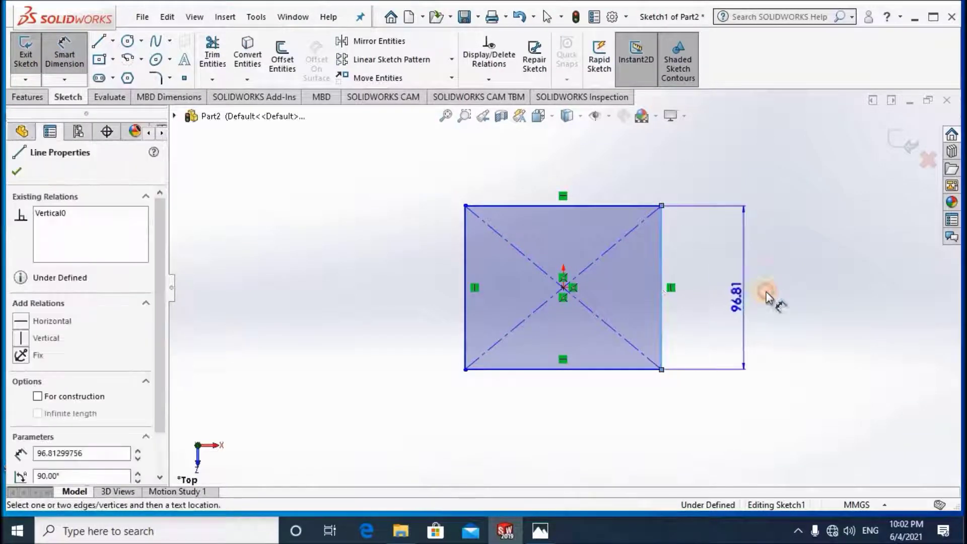
{"action": "left_click", "coordinate": [766, 292]}
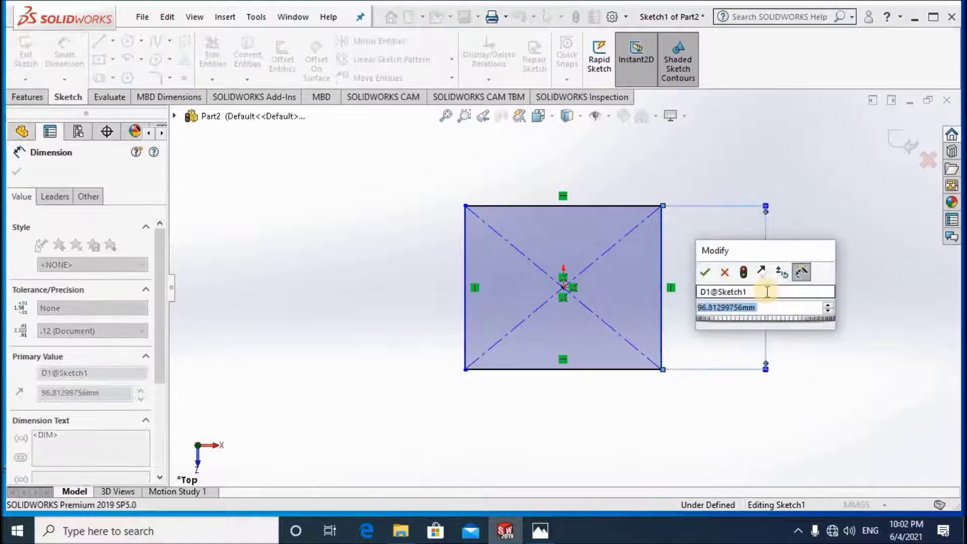
{"action": "type", "text": "44"}
{"action": "key", "text": "Return"}
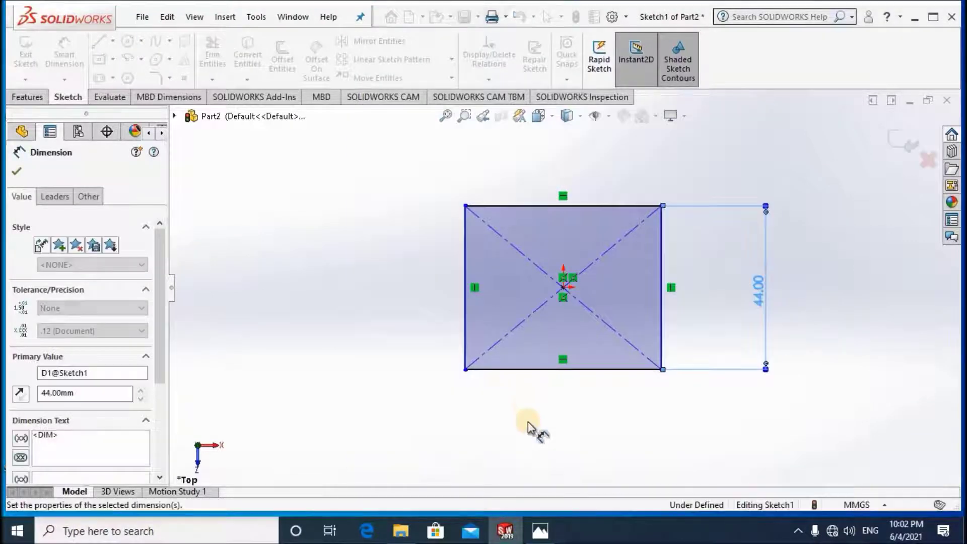
{"action": "left_click", "coordinate": [535, 368]}
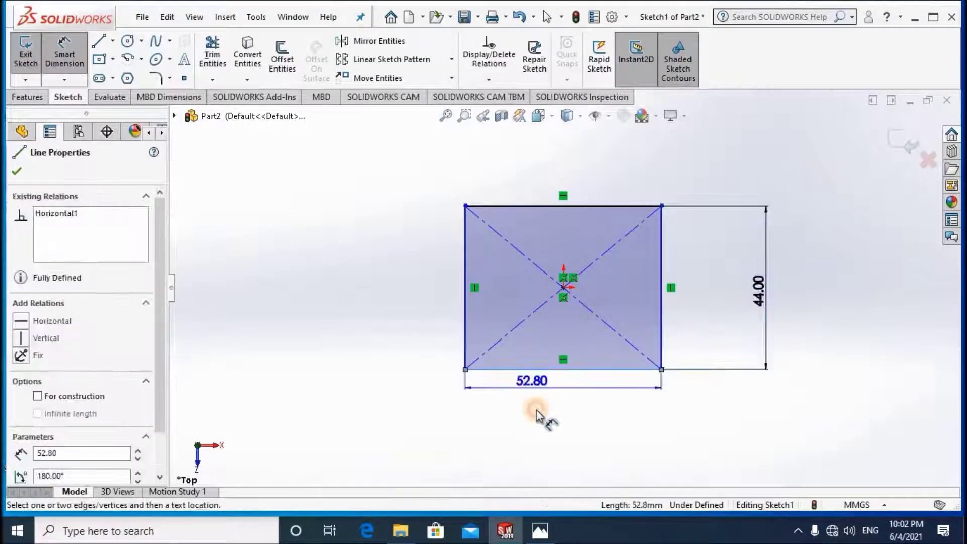
{"action": "left_click", "coordinate": [537, 409]}
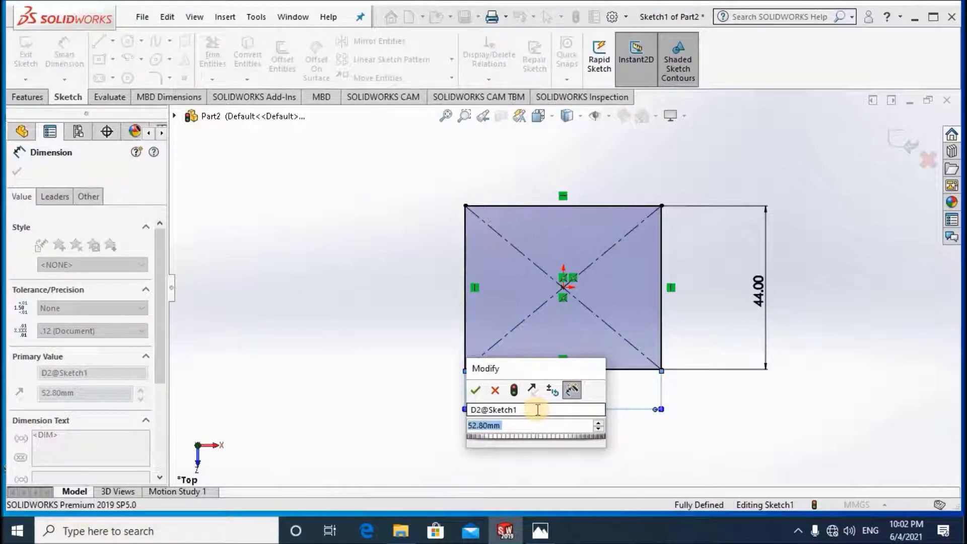
{"action": "type", "text": "48"}
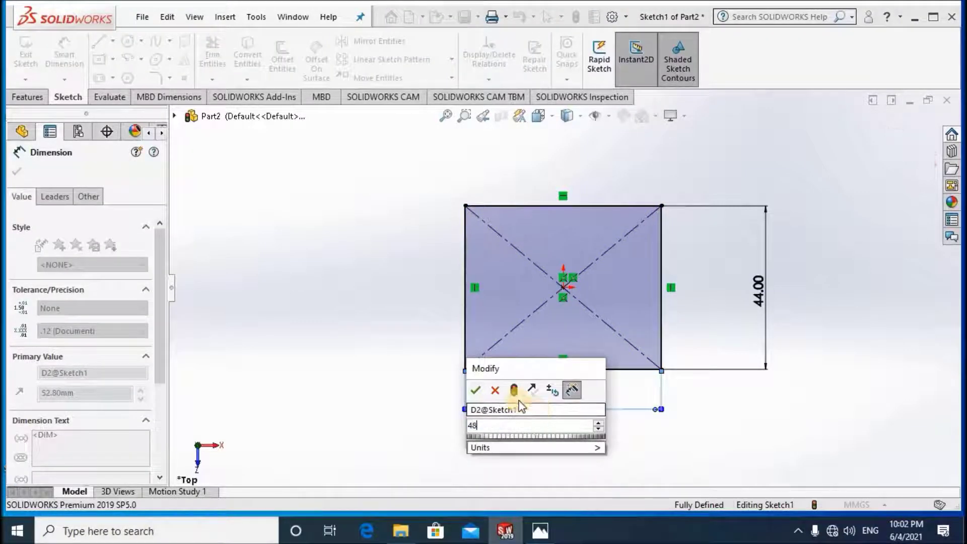
{"action": "key", "text": "Return"}
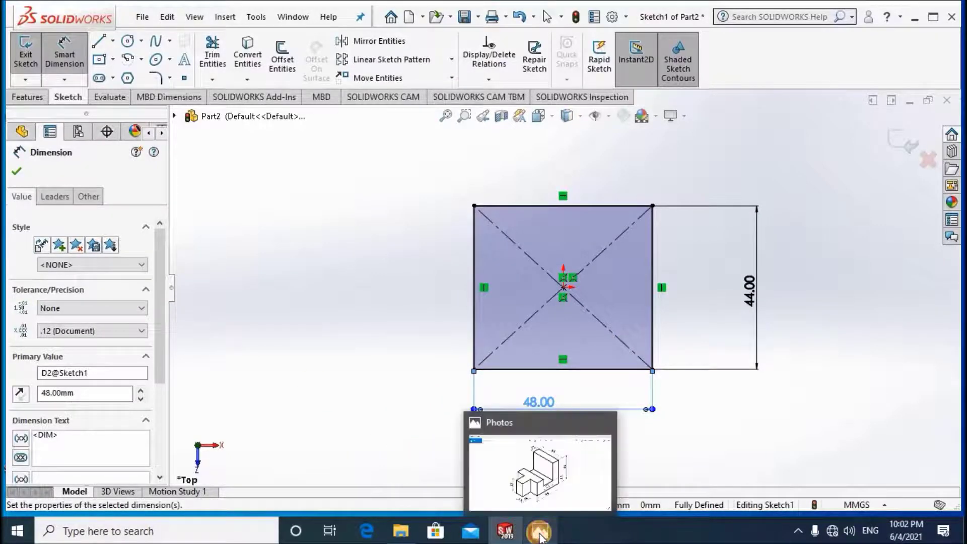
Sketch a corner rectangle about 19 by 16 mm extending outward from the large rectangle's left side
{"action": "left_click", "coordinate": [540, 533]}
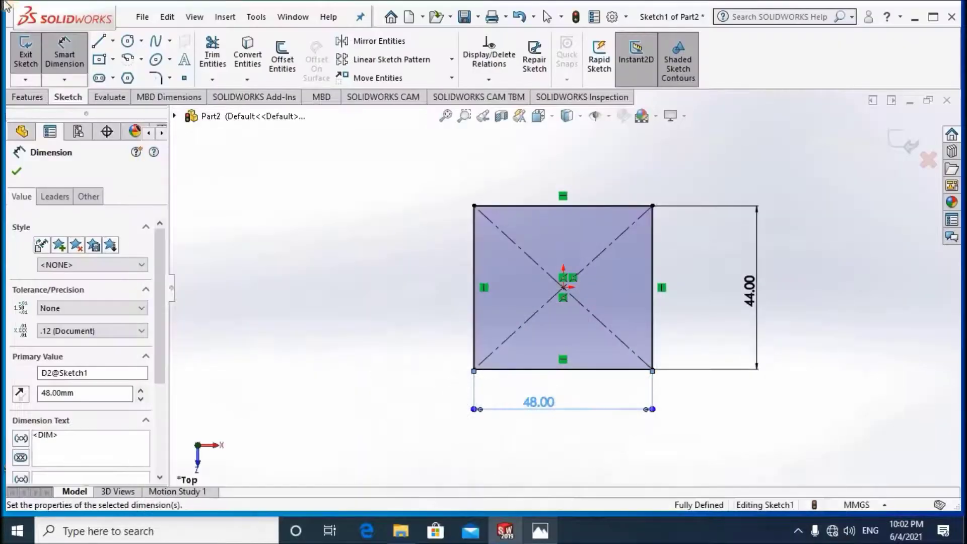
{"action": "left_click", "coordinate": [113, 59]}
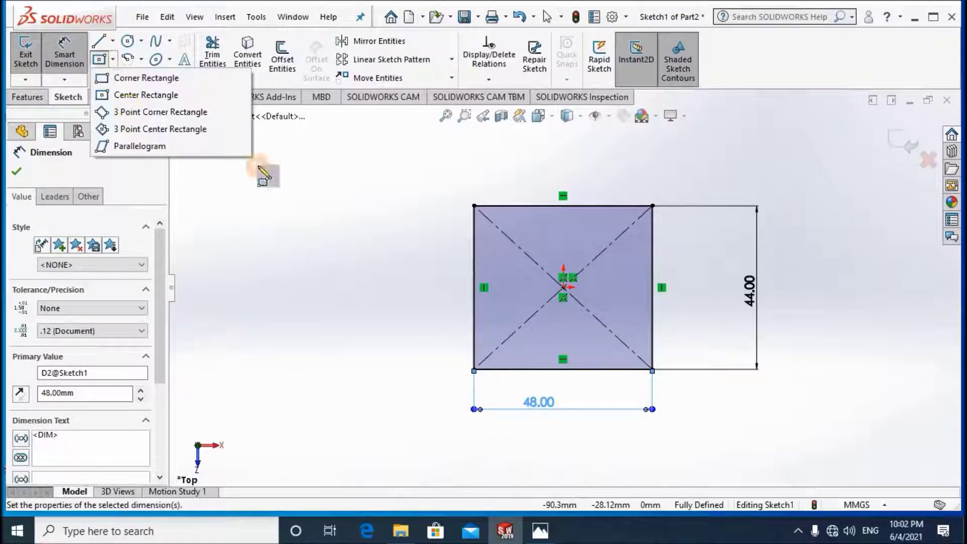
{"action": "left_click", "coordinate": [139, 75]}
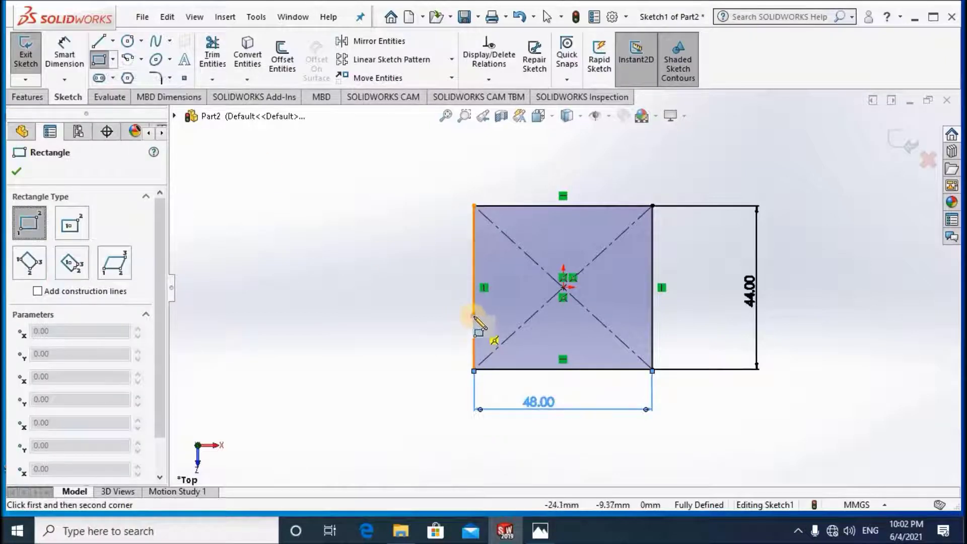
{"action": "left_click", "coordinate": [473, 316]}
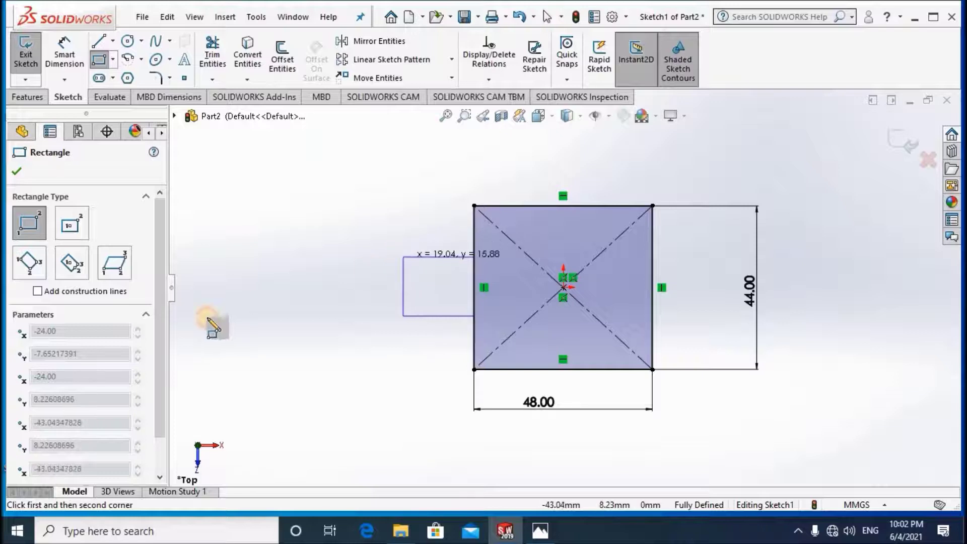
{"action": "left_click", "coordinate": [403, 256]}
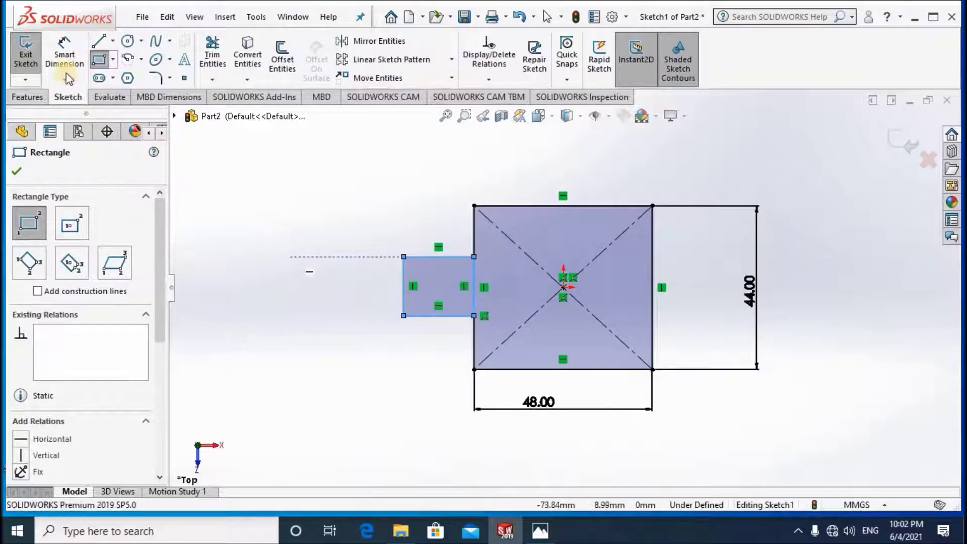
Dimension the small rectangle's outer vertical side at 14 mm
{"action": "left_click", "coordinate": [64, 62]}
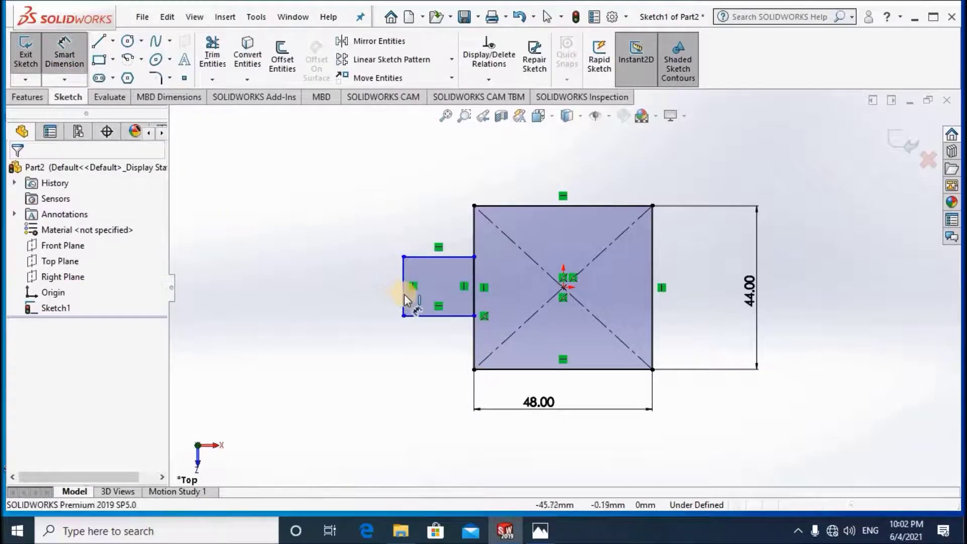
{"action": "left_click", "coordinate": [404, 294]}
{"action": "left_click", "coordinate": [351, 282]}
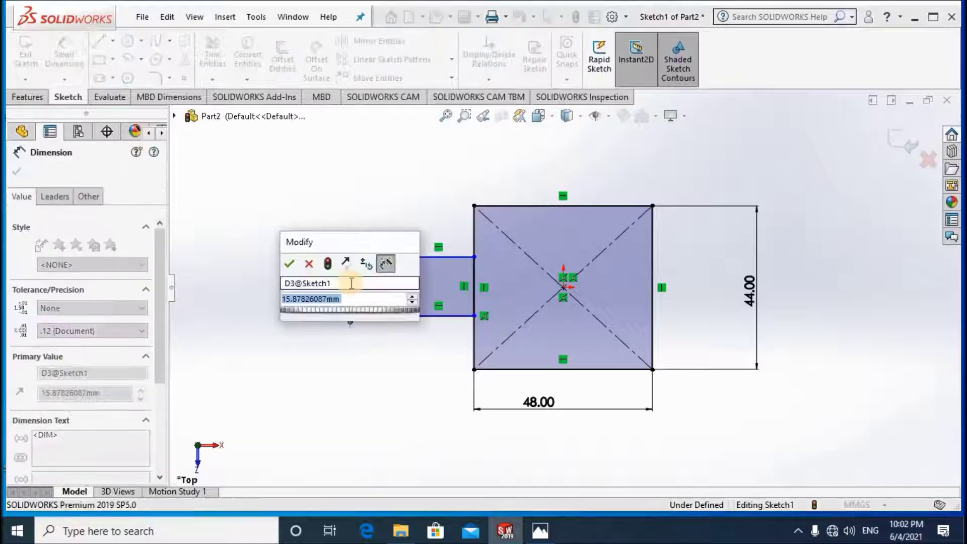
{"action": "type", "text": "14"}
{"action": "key", "text": "Return"}
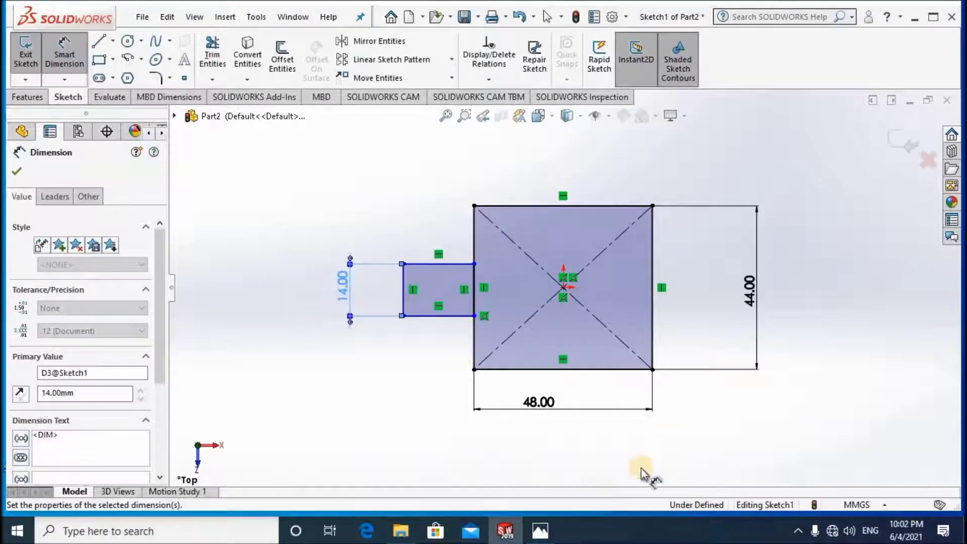
Dimension the small rectangle's horizontal length, from its outer side to the large rectangle's side, at 18 mm per the drawing
{"action": "left_click", "coordinate": [538, 534]}
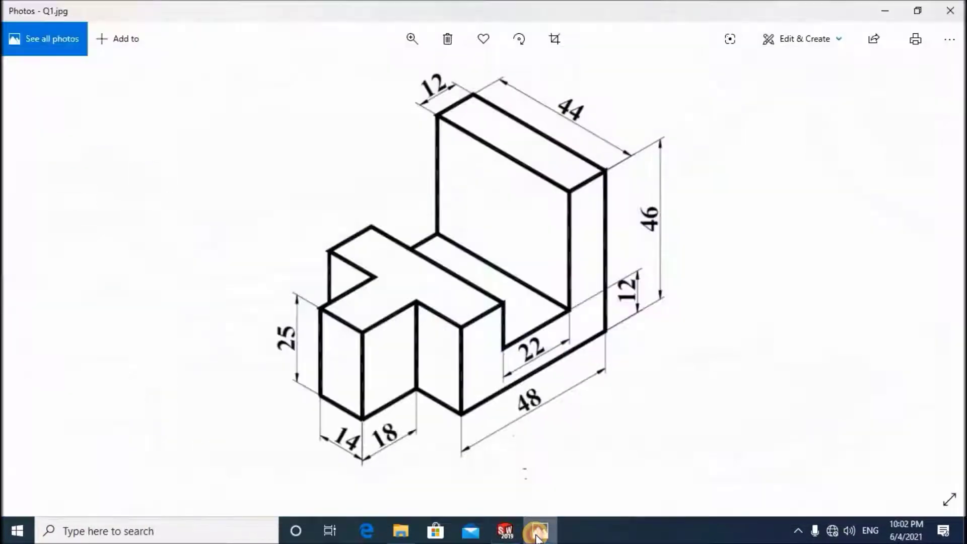
{"action": "key", "text": "alt+Tab"}
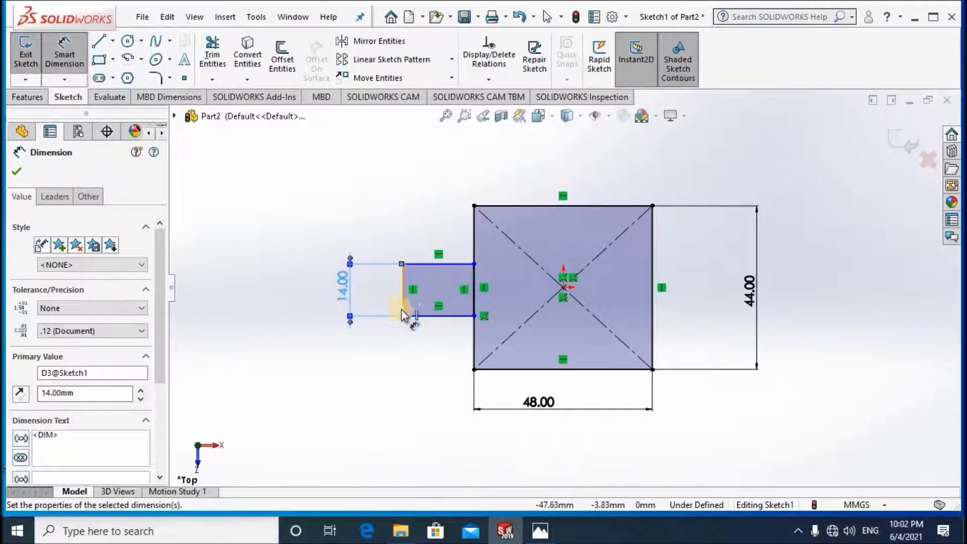
{"action": "left_click", "coordinate": [472, 302]}
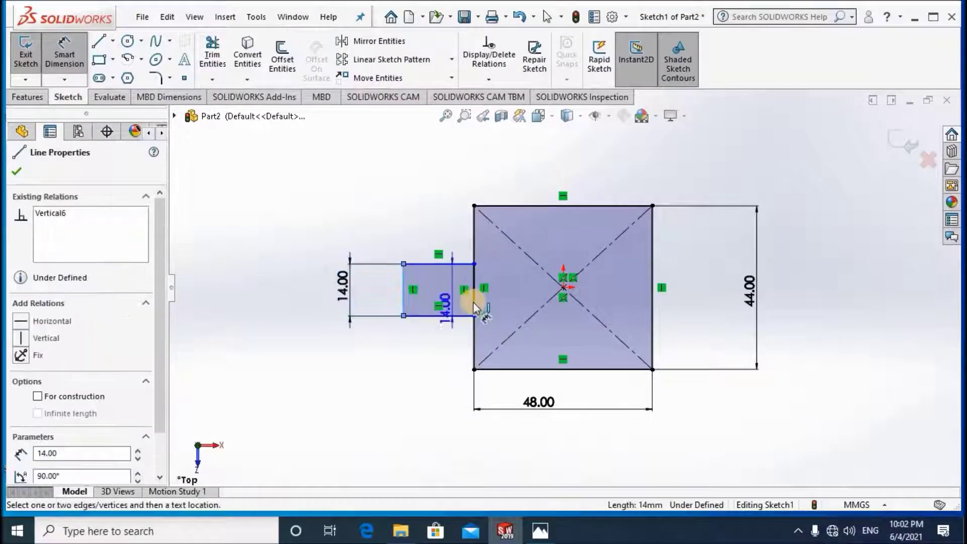
{"action": "left_click", "coordinate": [403, 289]}
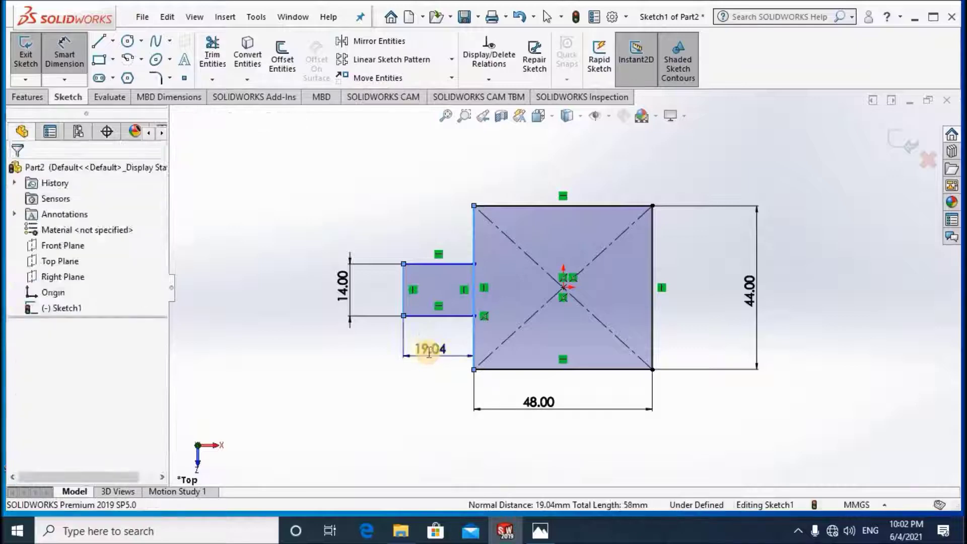
{"action": "left_click", "coordinate": [429, 353]}
{"action": "type", "text": "18"}
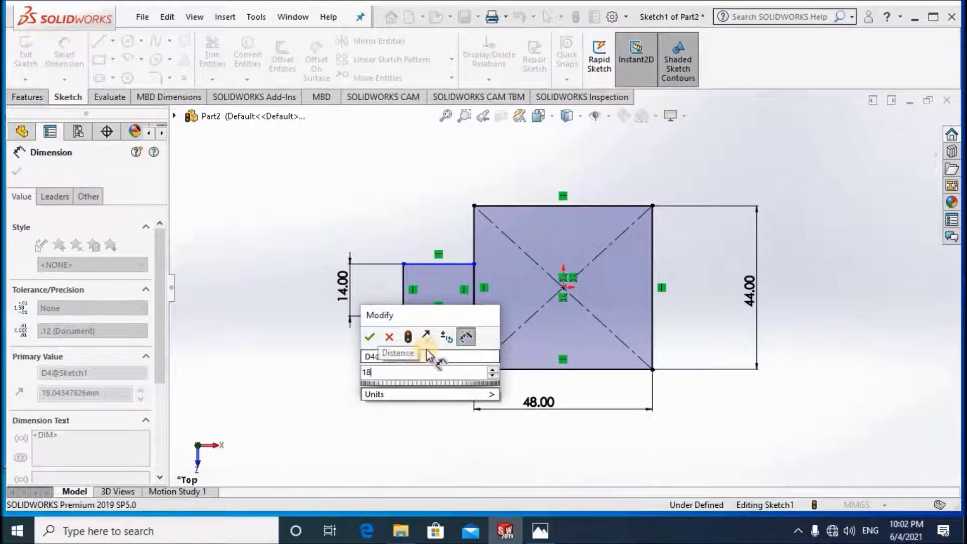
{"action": "key", "text": "Return"}
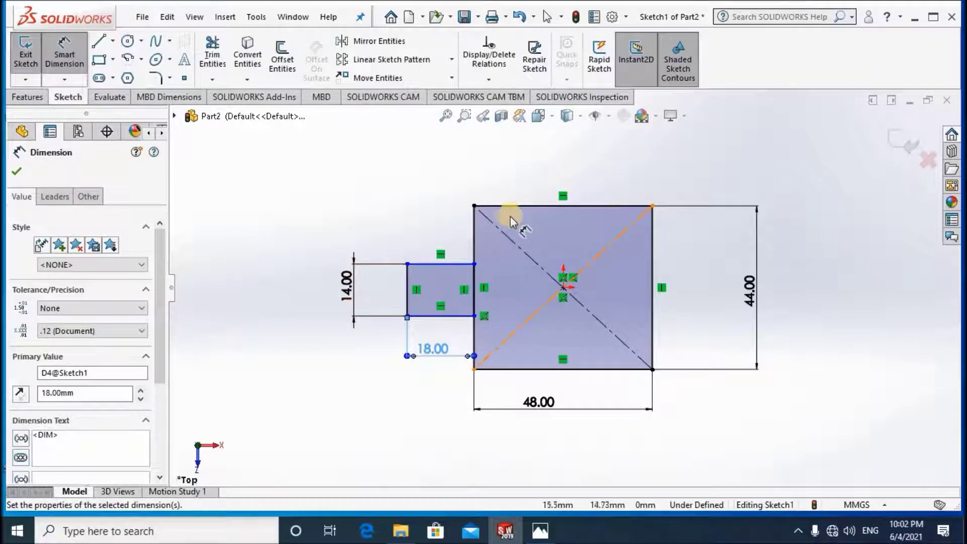
Dimension the vertical offset between the upper edges of the small and large rectangles as (44-14)/2 mm
{"action": "left_click", "coordinate": [513, 206]}
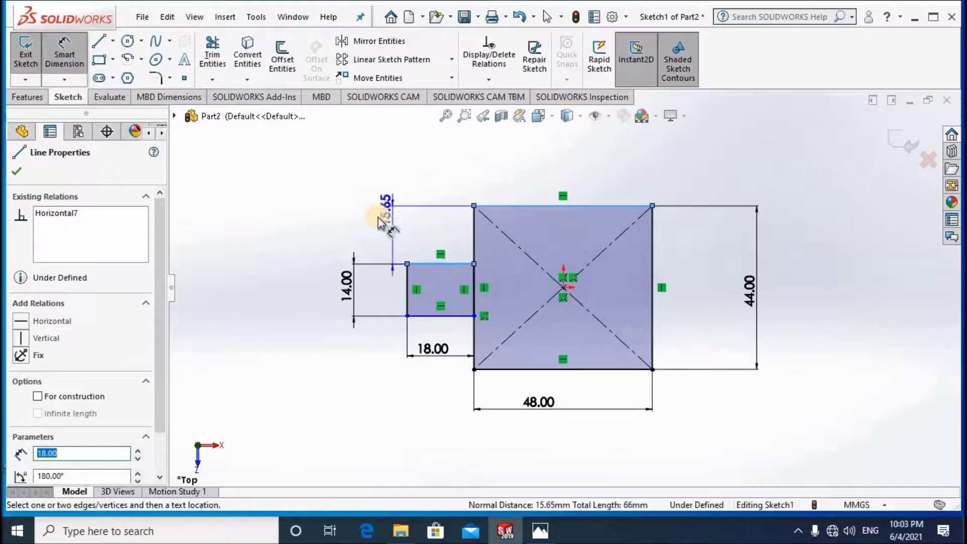
{"action": "left_click", "coordinate": [378, 217]}
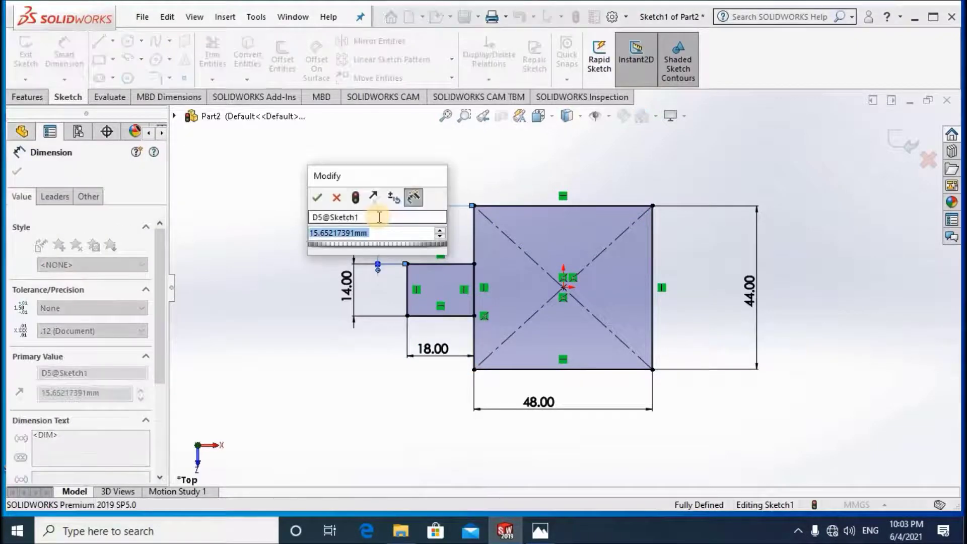
{"action": "type", "text": "0"}
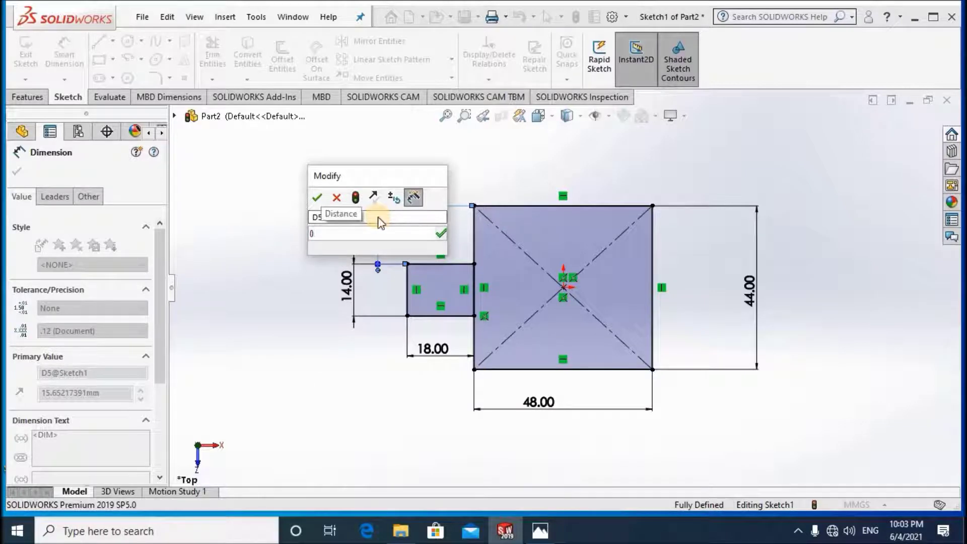
{"action": "key", "text": "Left"}
{"action": "type", "text": "44"}
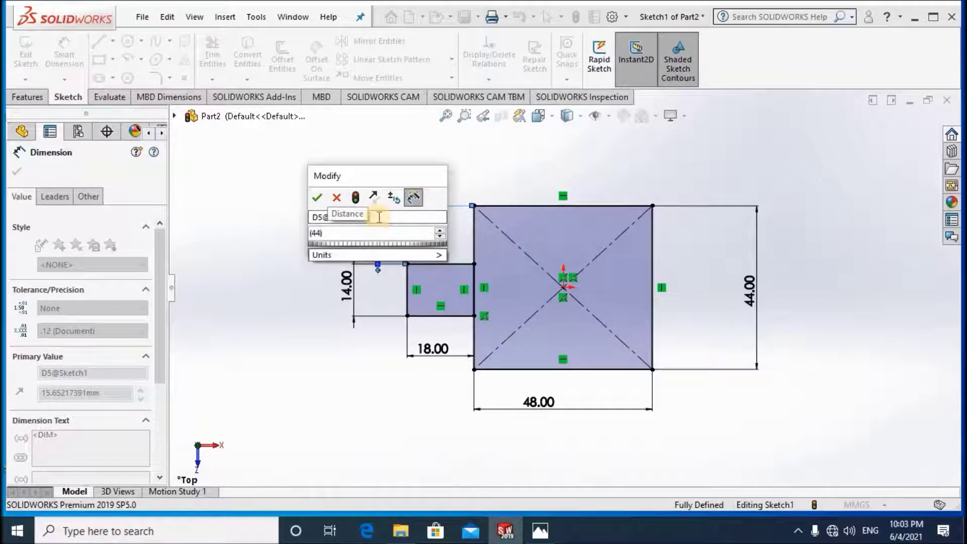
{"action": "type", "text": "-14"}
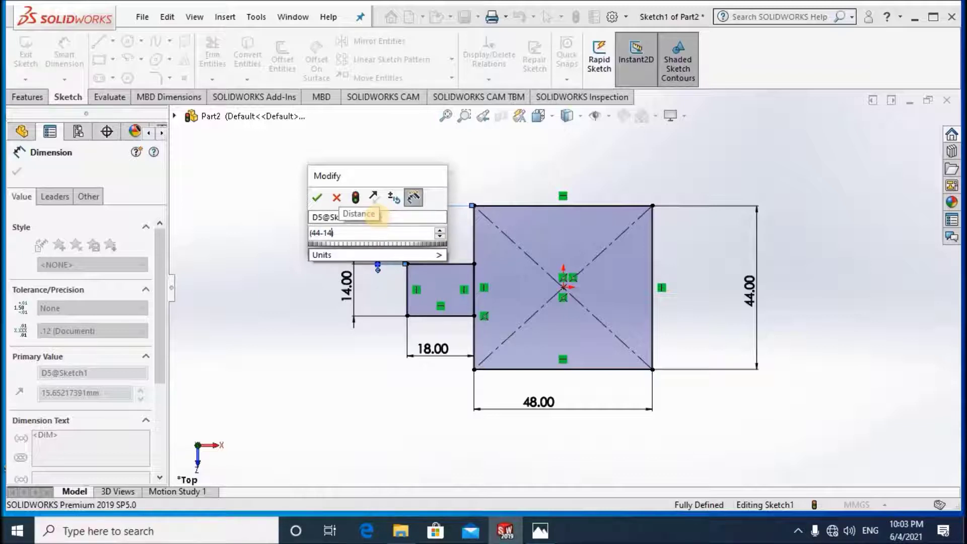
{"action": "key", "text": "Right"}
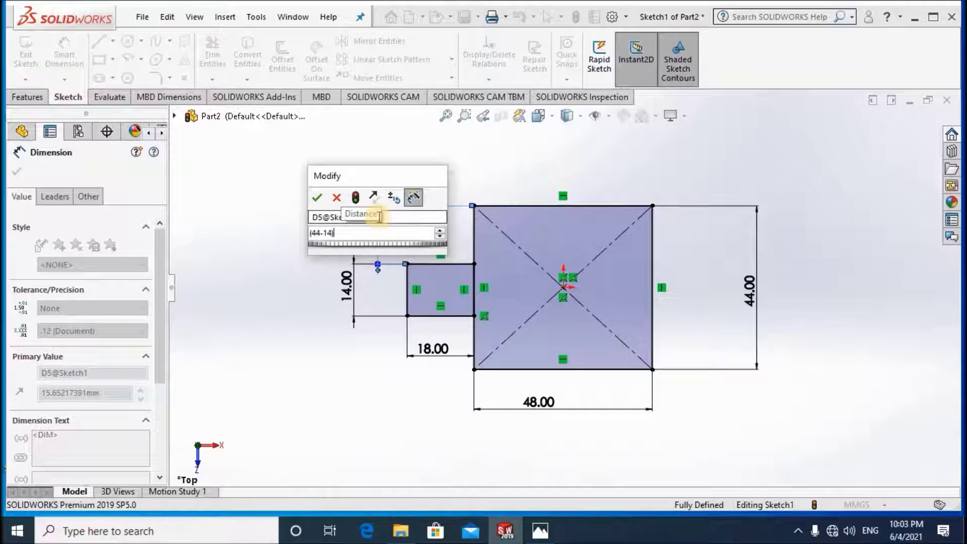
{"action": "type", "text": "/2"}
{"action": "key", "text": "Return"}
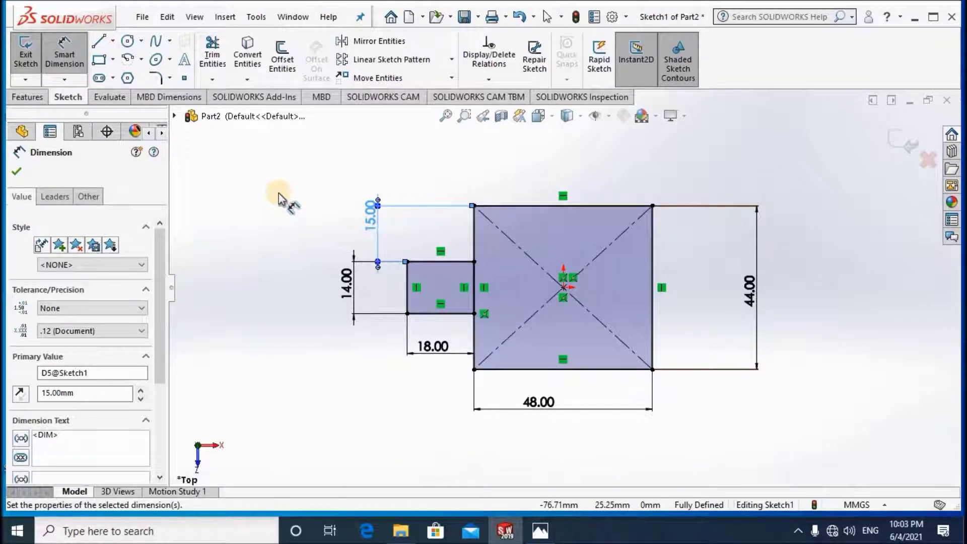
Draw a vertical line across the full height of the large rectangle, about 13 mm inside its right side
{"action": "left_click", "coordinate": [100, 42]}
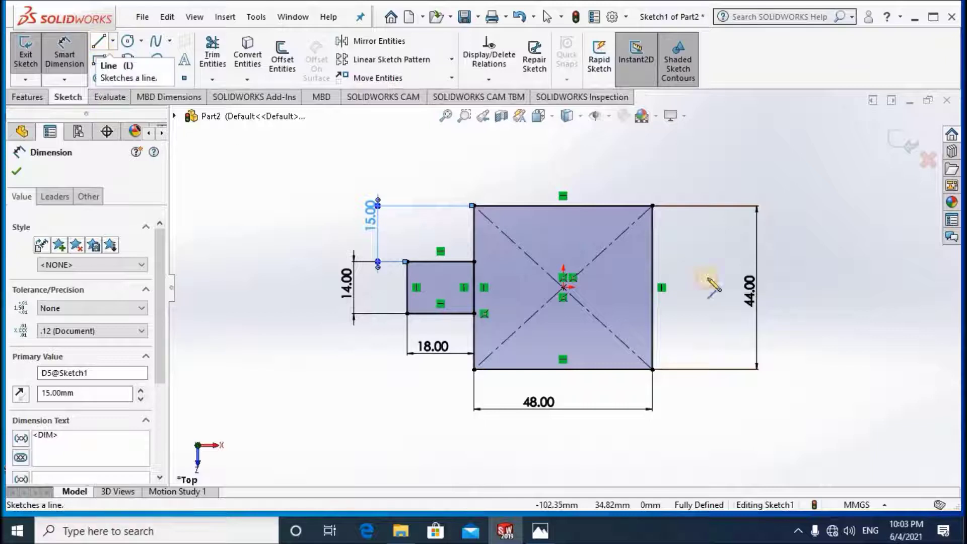
{"action": "left_click", "coordinate": [602, 206]}
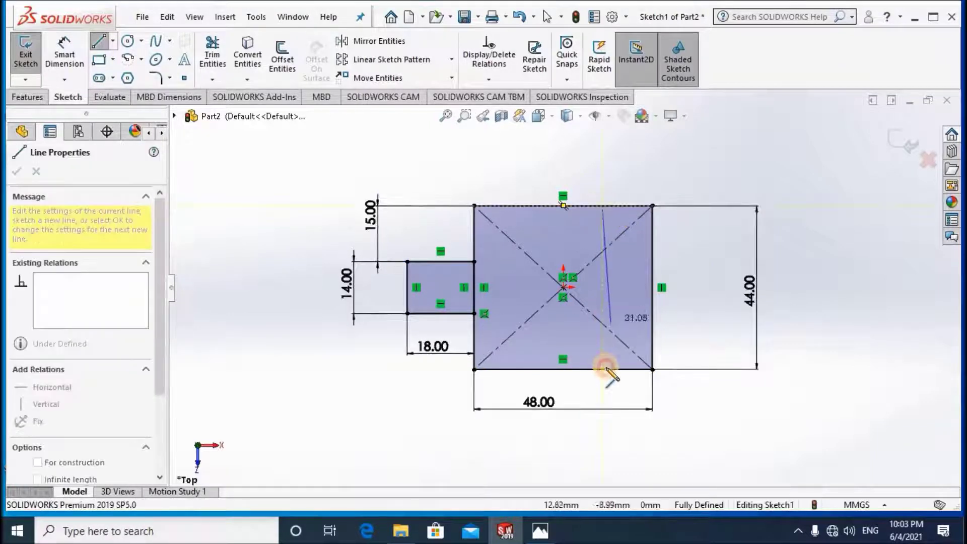
{"action": "left_click", "coordinate": [602, 369]}
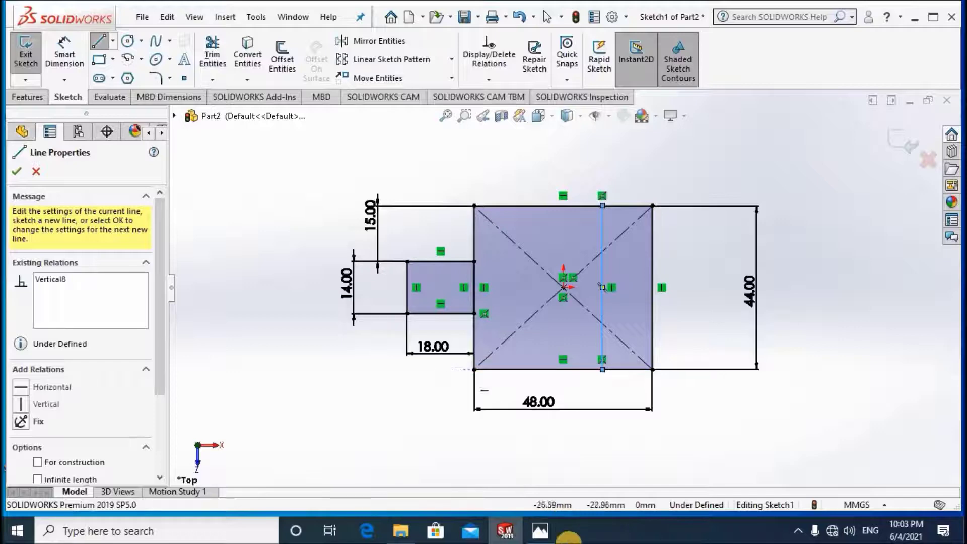
Check the wall thickness in the drawing and dimension the vertical line 12 mm from the large rectangle's right side
{"action": "left_click", "coordinate": [540, 530]}
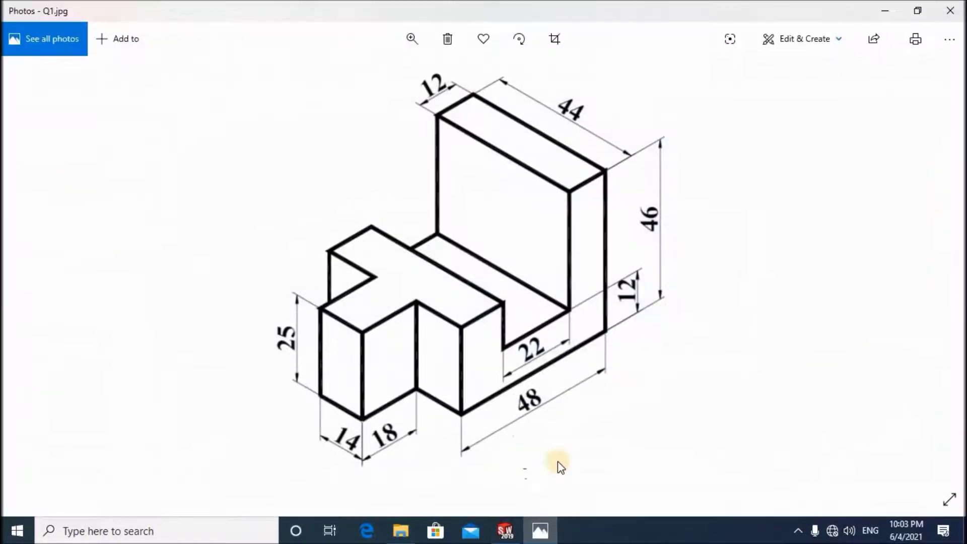
{"action": "left_click", "coordinate": [542, 532]}
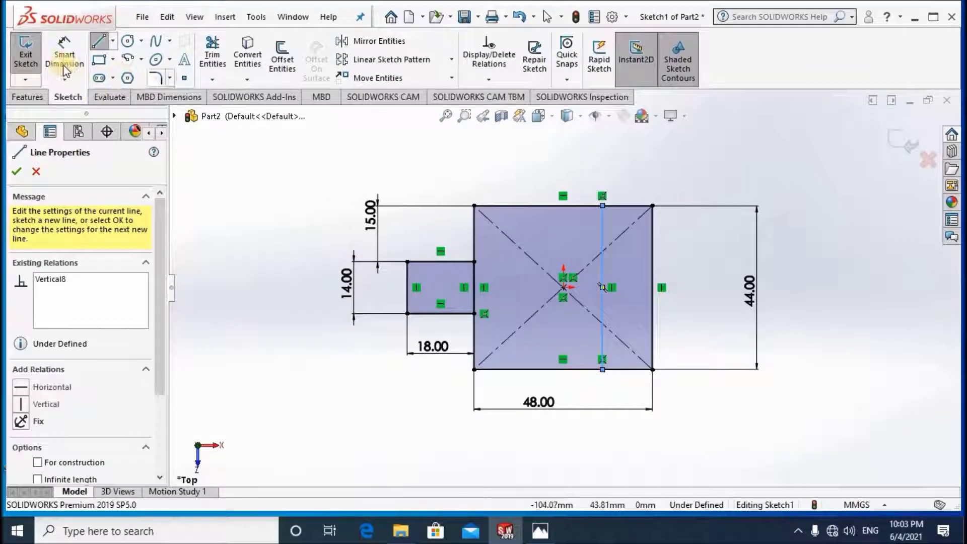
{"action": "left_click", "coordinate": [63, 48]}
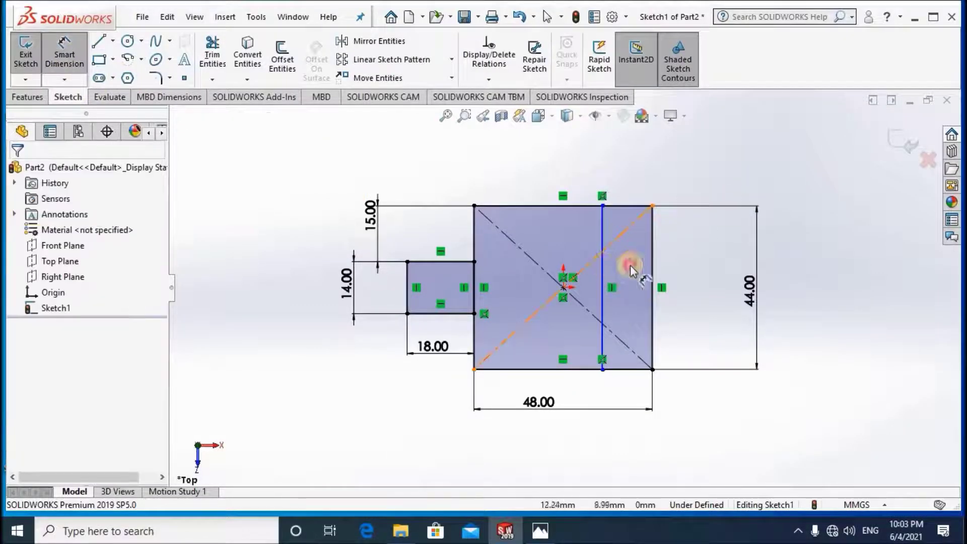
{"action": "left_click", "coordinate": [652, 266]}
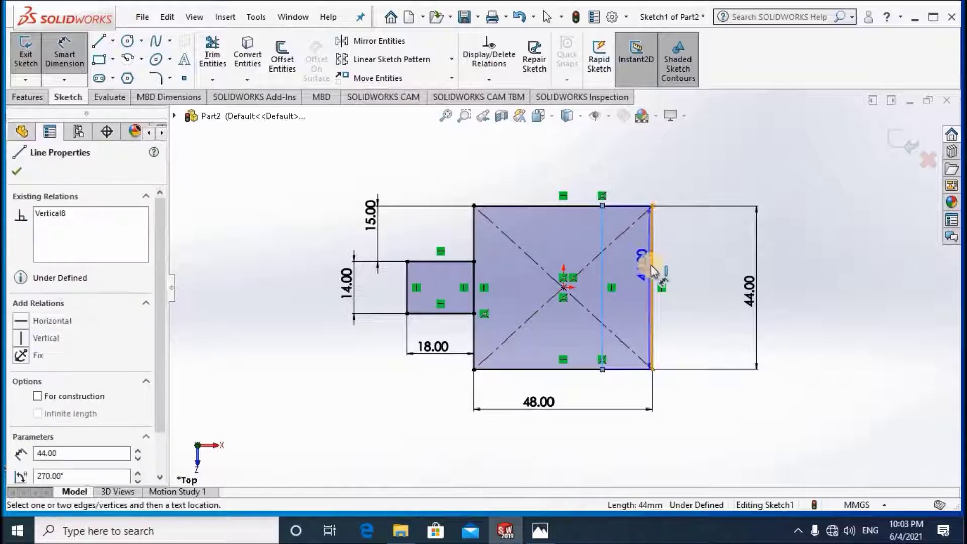
{"action": "left_click", "coordinate": [622, 169]}
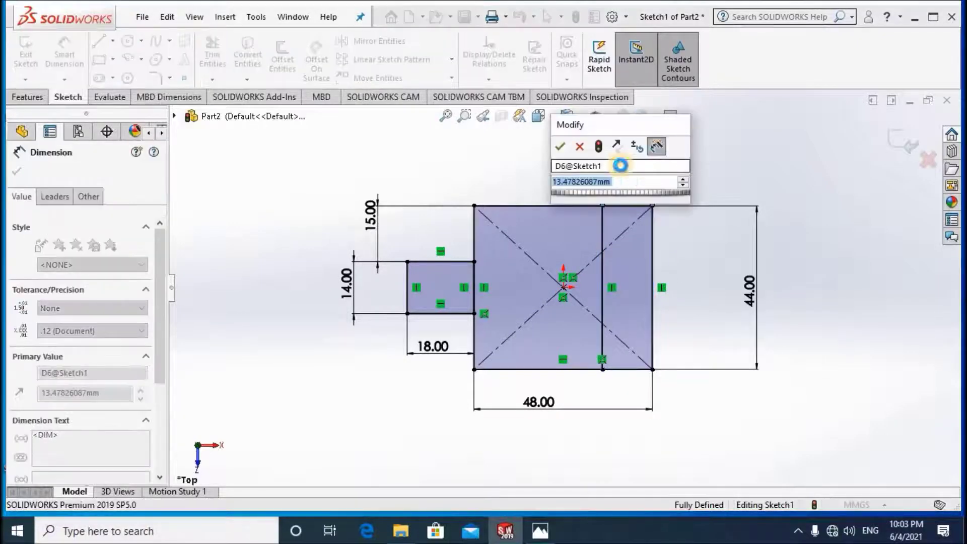
{"action": "type", "text": "12"}
{"action": "key", "text": "Return"}
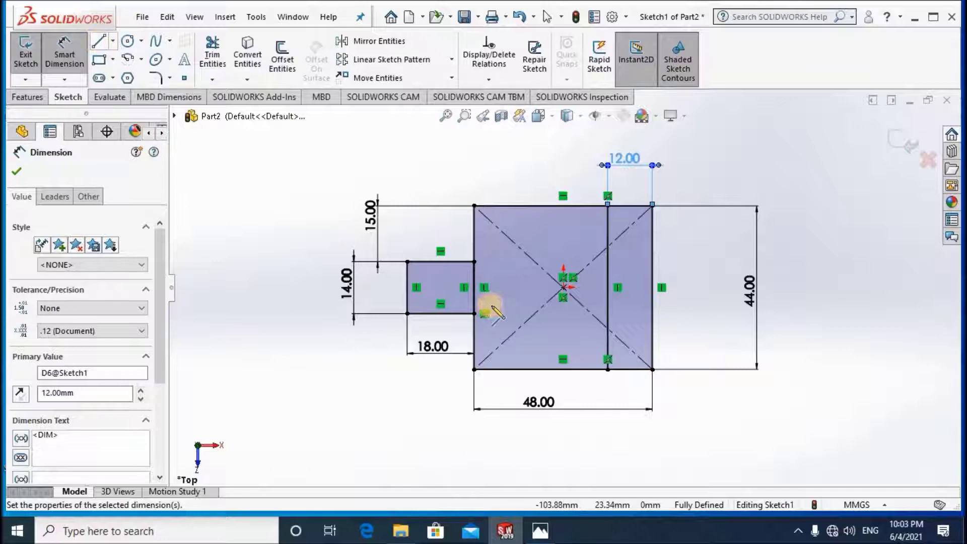
Draw a second full-height vertical line left of the first one and dimension the spacing between the two lines at 22 mm
{"action": "key", "text": "l"}
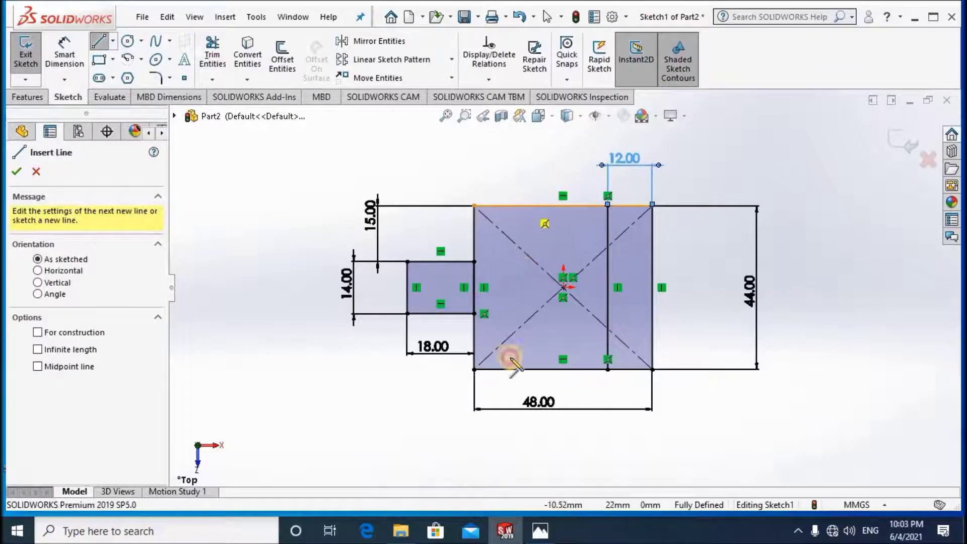
{"action": "left_click_drag", "start_coordinate": [510, 358], "coordinate": [524, 369]}
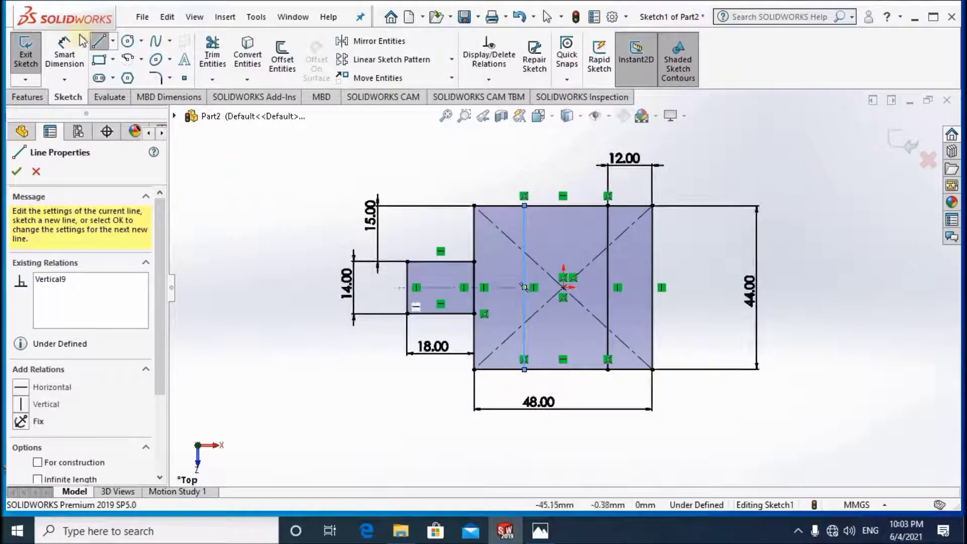
{"action": "left_click", "coordinate": [64, 50]}
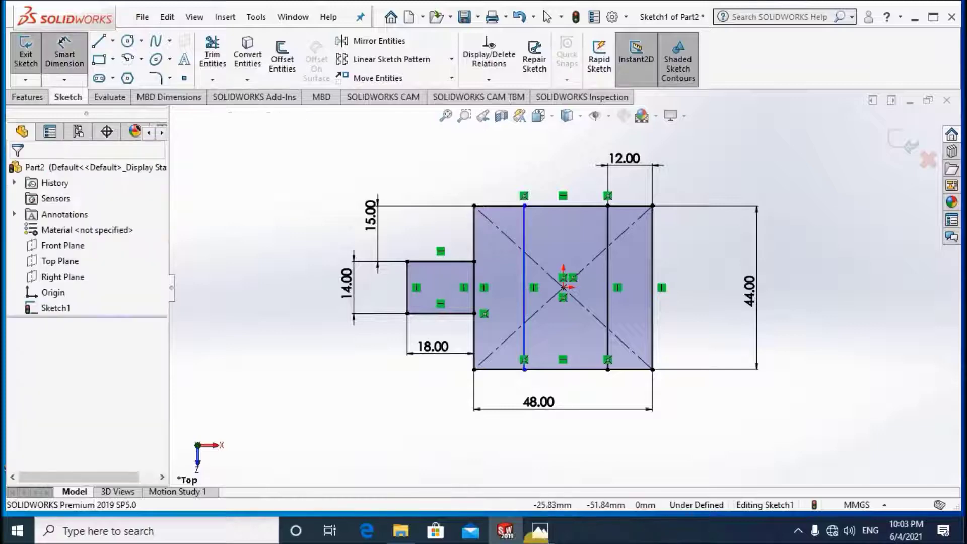
{"action": "left_click", "coordinate": [542, 531]}
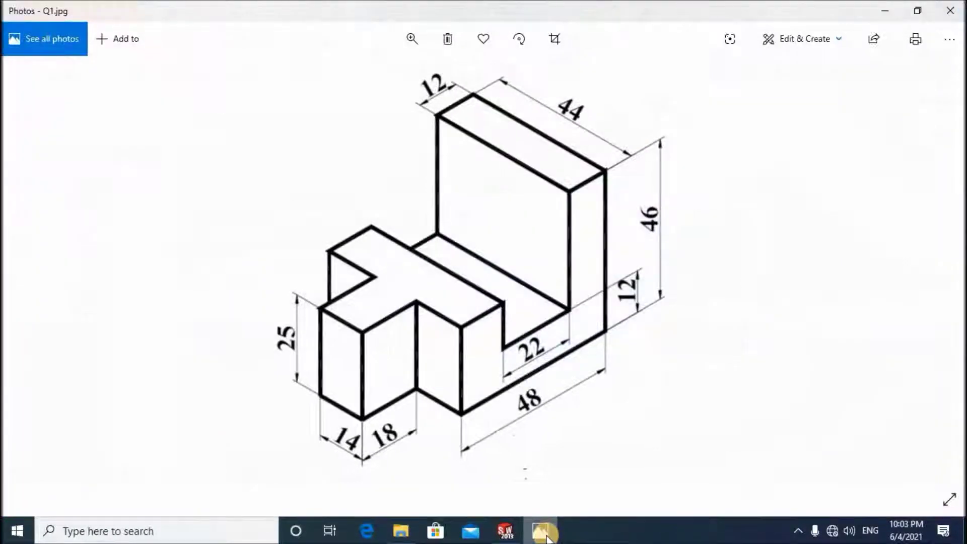
{"action": "key", "text": "alt+Tab"}
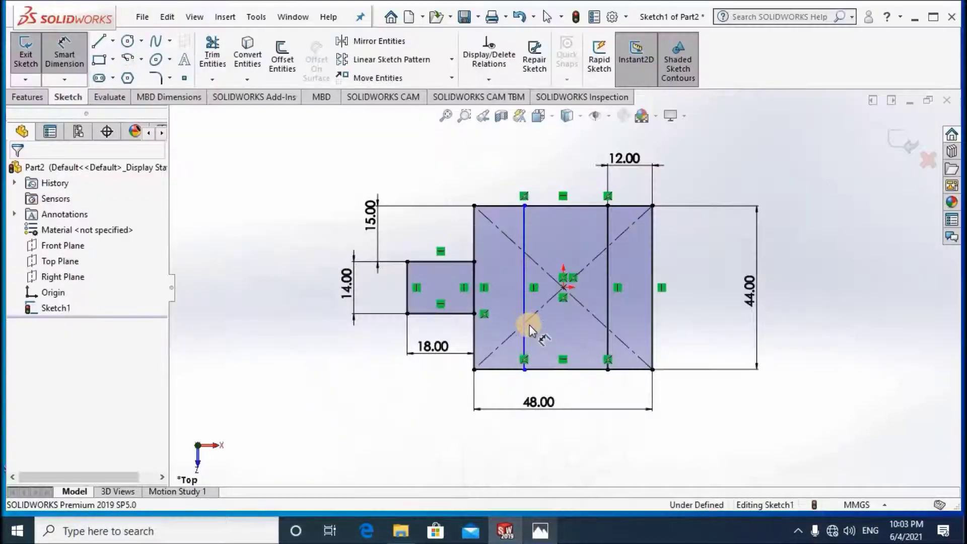
{"action": "left_click", "coordinate": [608, 335]}
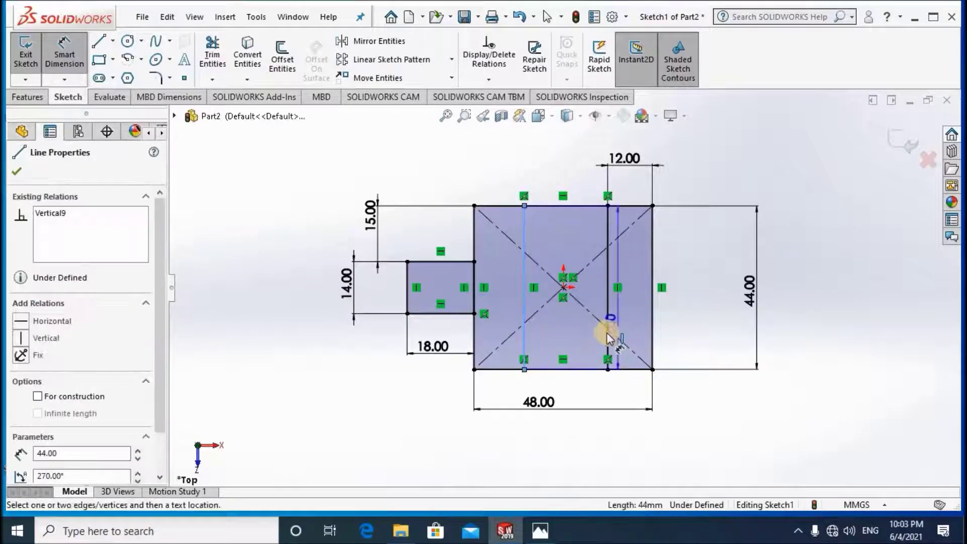
{"action": "left_click", "coordinate": [524, 207]}
{"action": "left_click", "coordinate": [561, 166]}
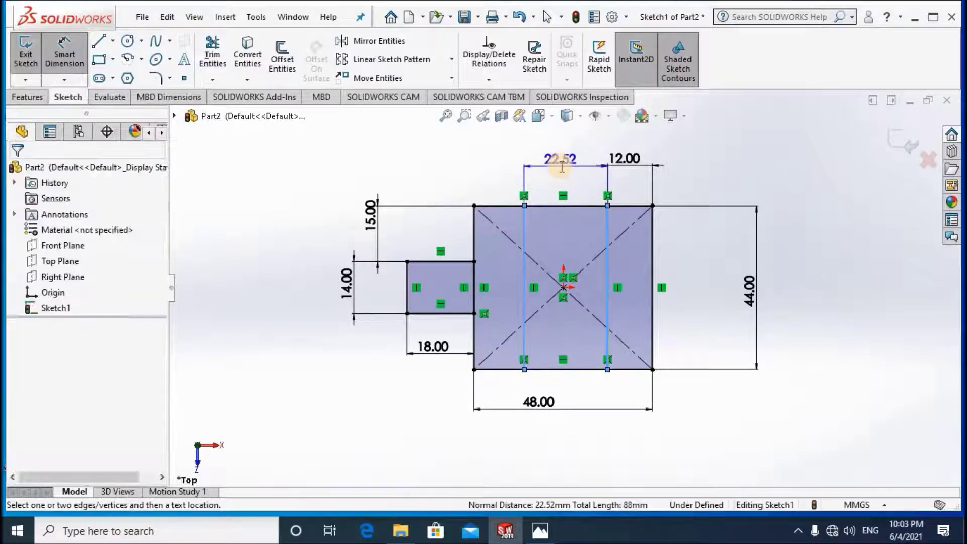
{"action": "type", "text": "22"}
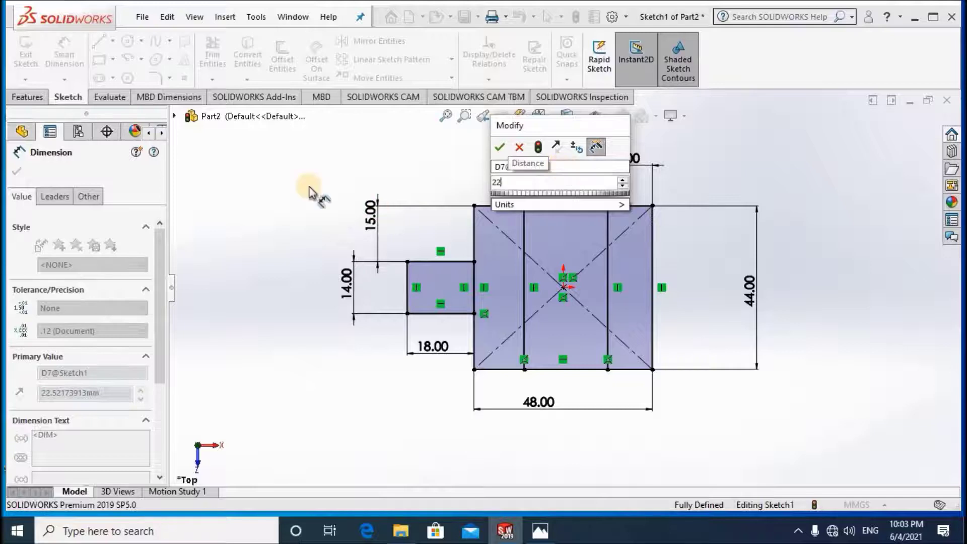
{"action": "key", "text": "Return"}
{"action": "left_click", "coordinate": [275, 237]}
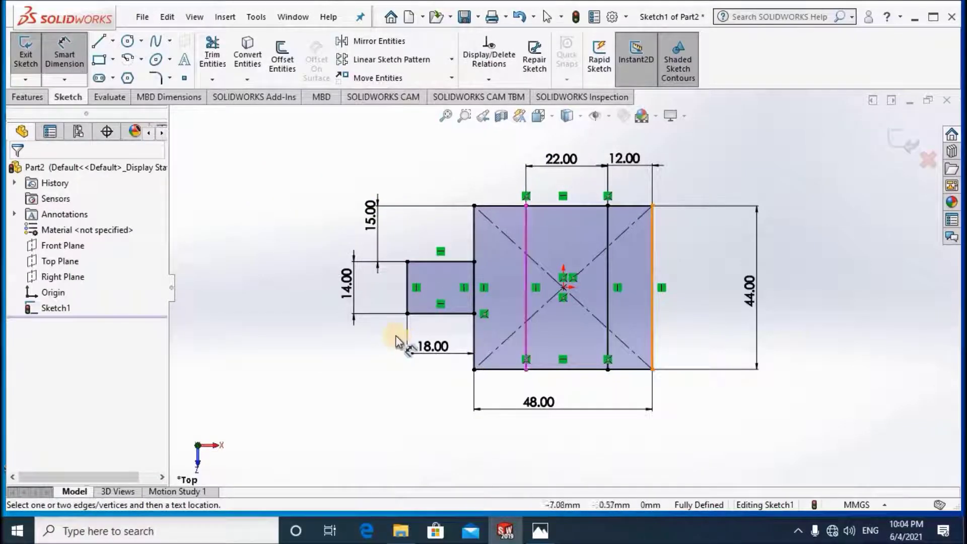
Extrude the small rectangle and the adjoining strip of the large rectangle together to a blind depth of 25 mm
{"action": "mouse_move", "coordinate": [506, 332]}
{"action": "middle_mouse_down"}
{"action": "mouse_move", "coordinate": [431, 319]}
{"action": "mouse_move", "coordinate": [443, 378]}
{"action": "middle_mouse_up"}
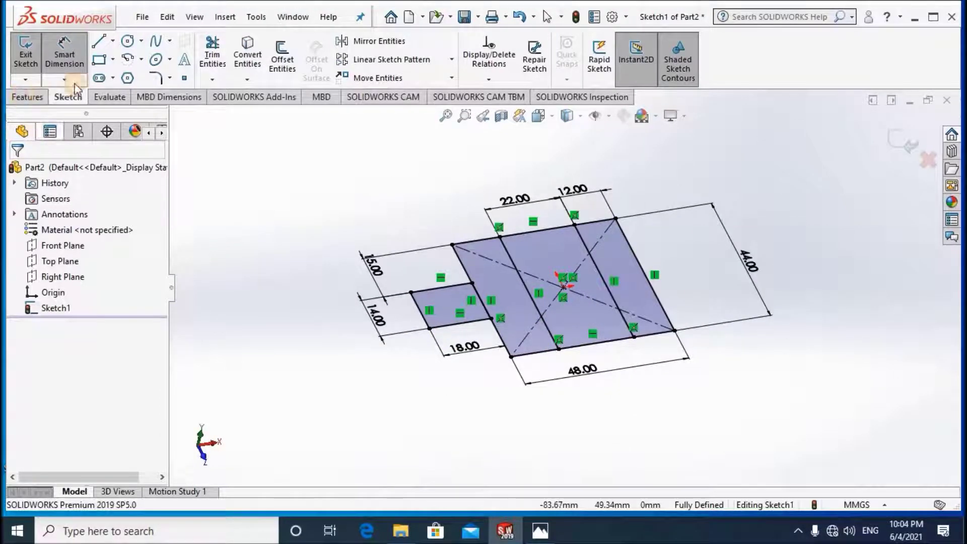
{"action": "left_click", "coordinate": [28, 97]}
{"action": "key", "text": "e"}
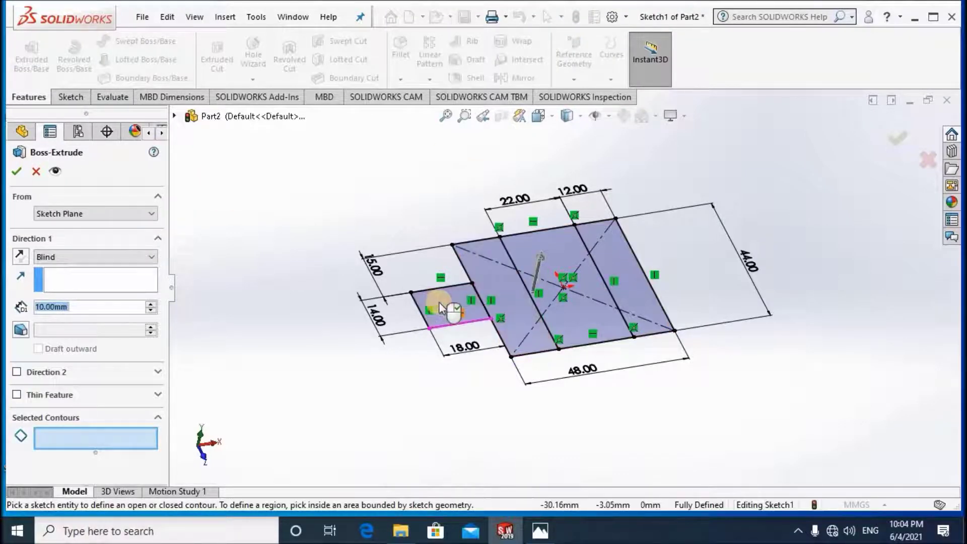
{"action": "left_click", "coordinate": [498, 289]}
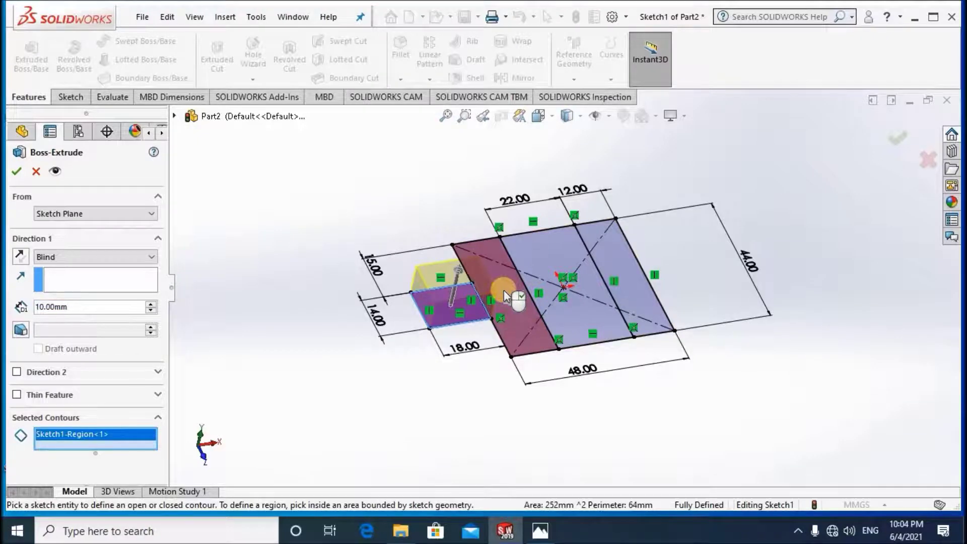
{"action": "left_click", "coordinate": [453, 309]}
{"action": "middle_click_drag", "start_coordinate": [393, 344], "coordinate": [368, 332]}
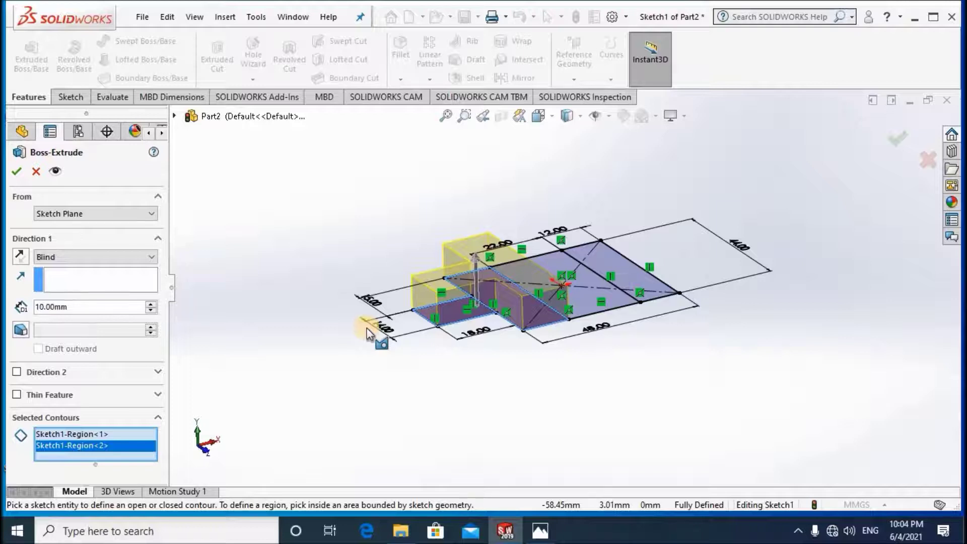
{"action": "left_click", "coordinate": [41, 304]}
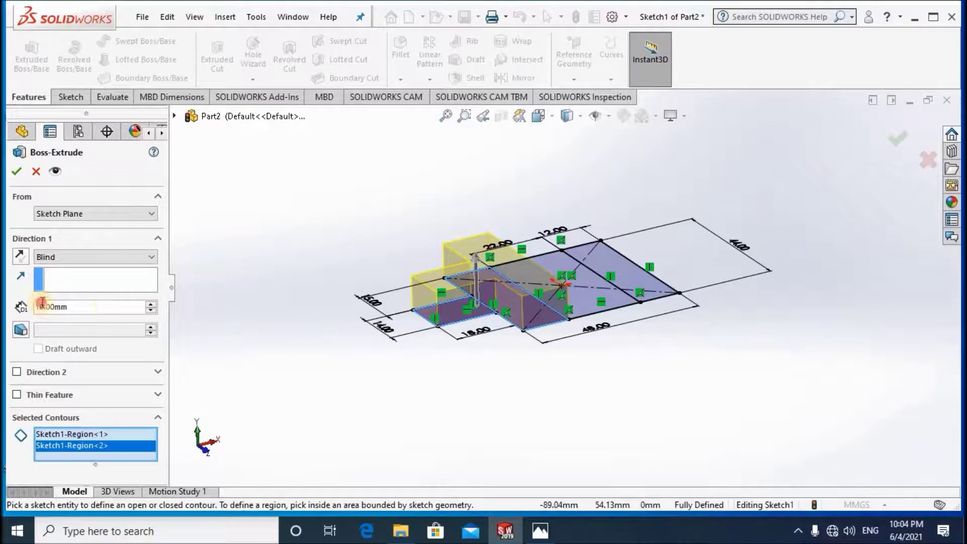
{"action": "type", "text": "25"}
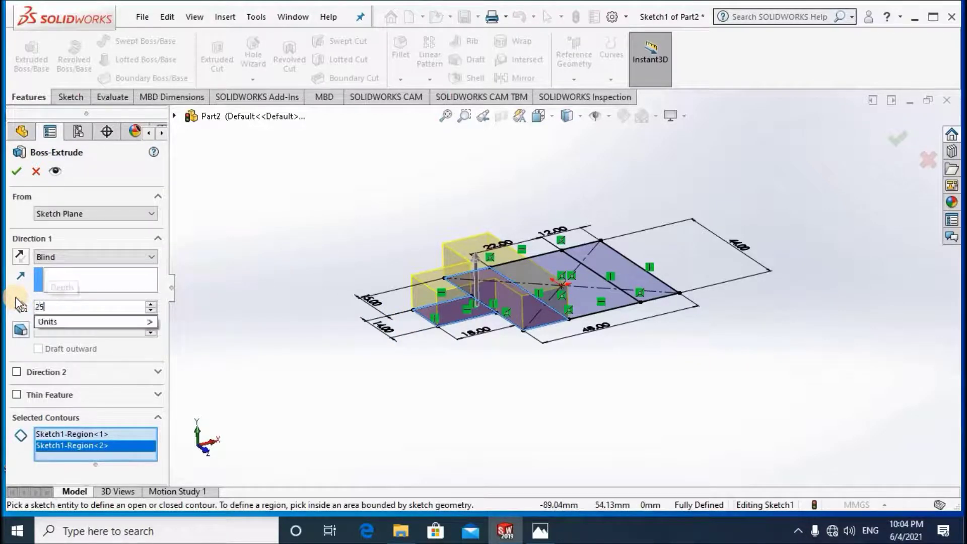
{"action": "key", "text": "Return"}
{"action": "left_click", "coordinate": [16, 171]}
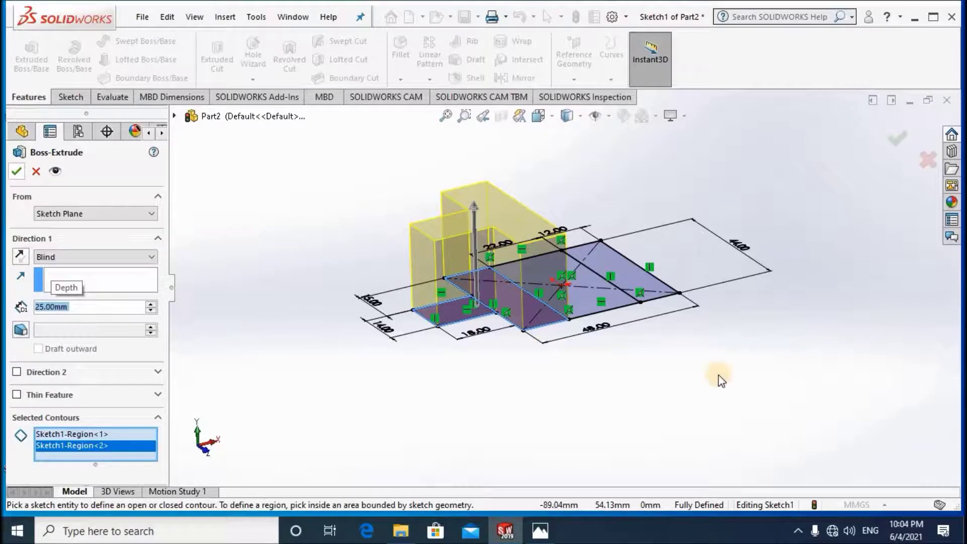
{"action": "left_click", "coordinate": [351, 343]}
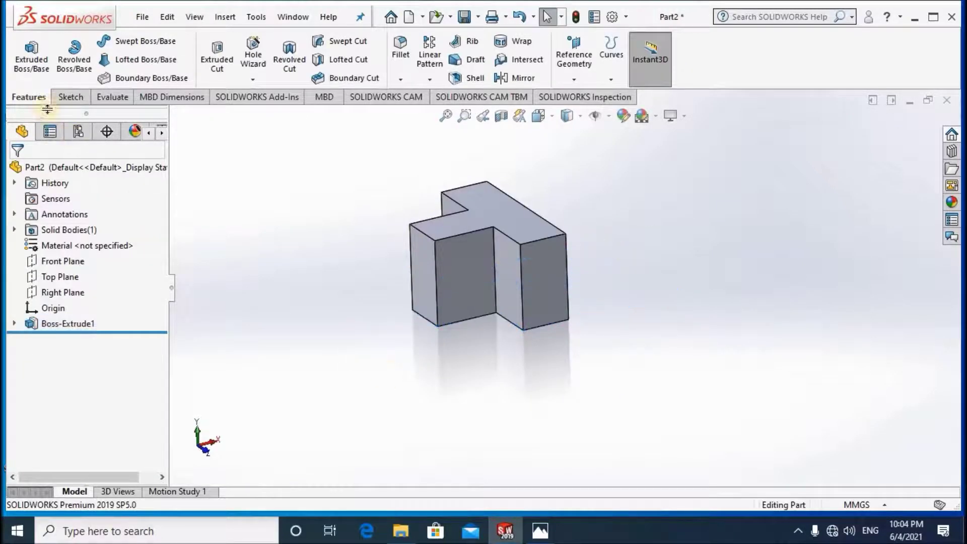
Reuse Sketch1 to extrude the 22 mm wide middle region to a blind depth of 12 mm, merged with the body
{"action": "left_click", "coordinate": [30, 63]}
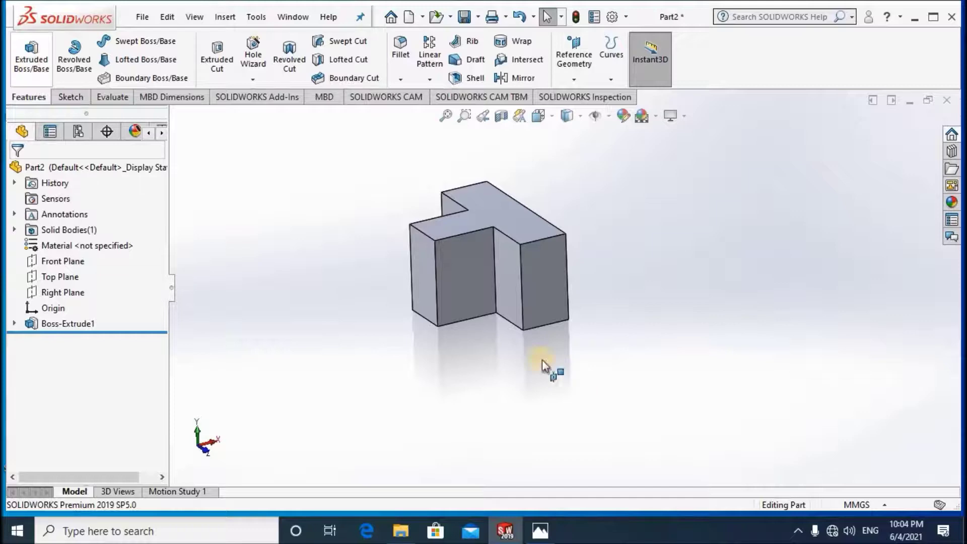
{"action": "left_click", "coordinate": [174, 116]}
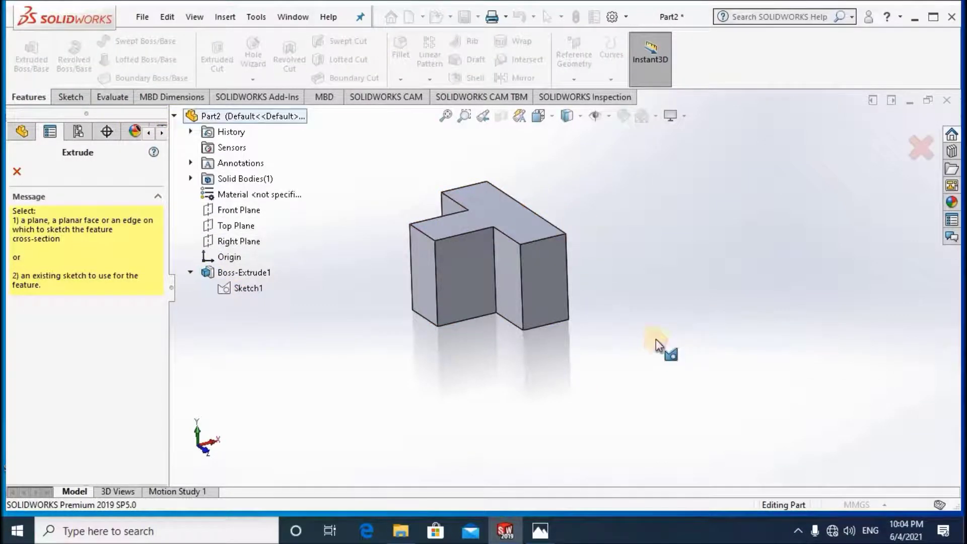
{"action": "left_click", "coordinate": [600, 295]}
{"action": "left_click", "coordinate": [602, 298]}
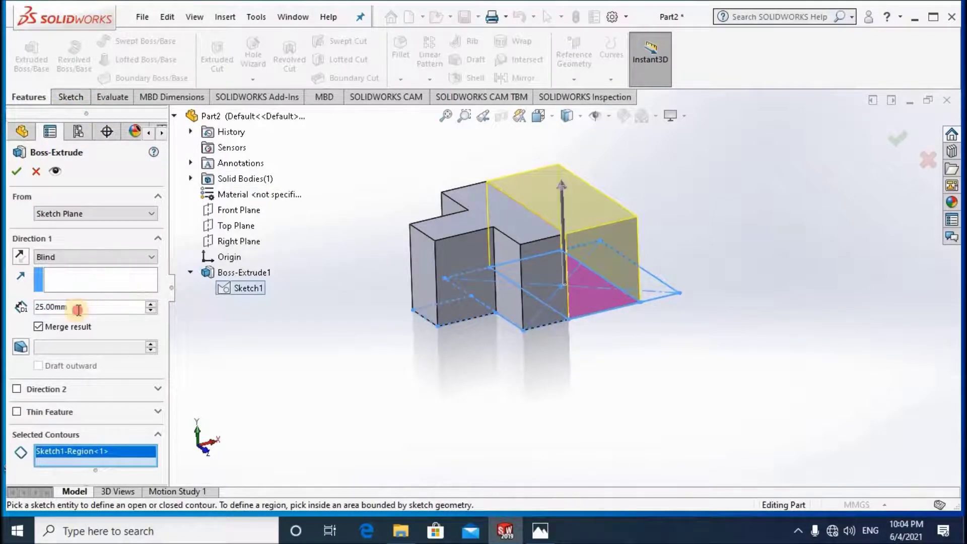
{"action": "type", "text": "12"}
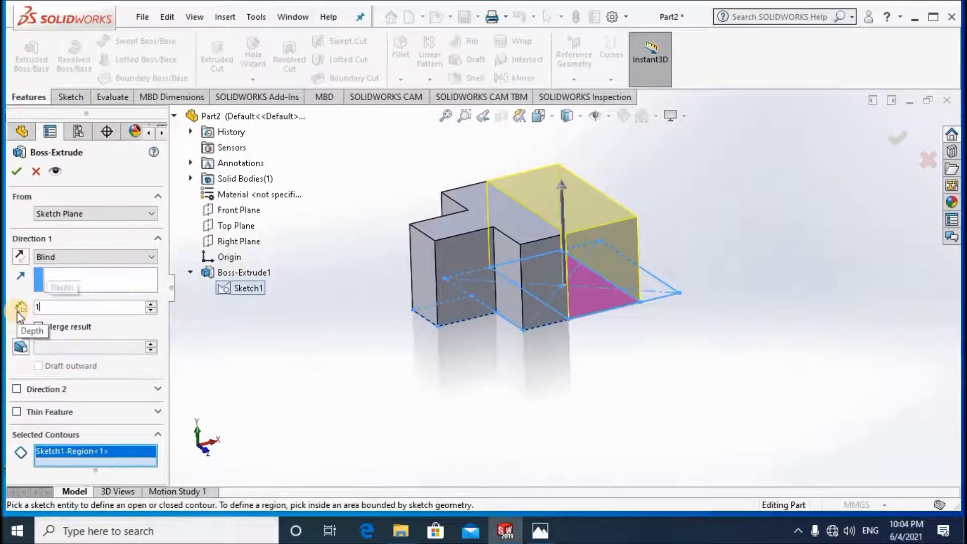
{"action": "key", "text": "Return"}
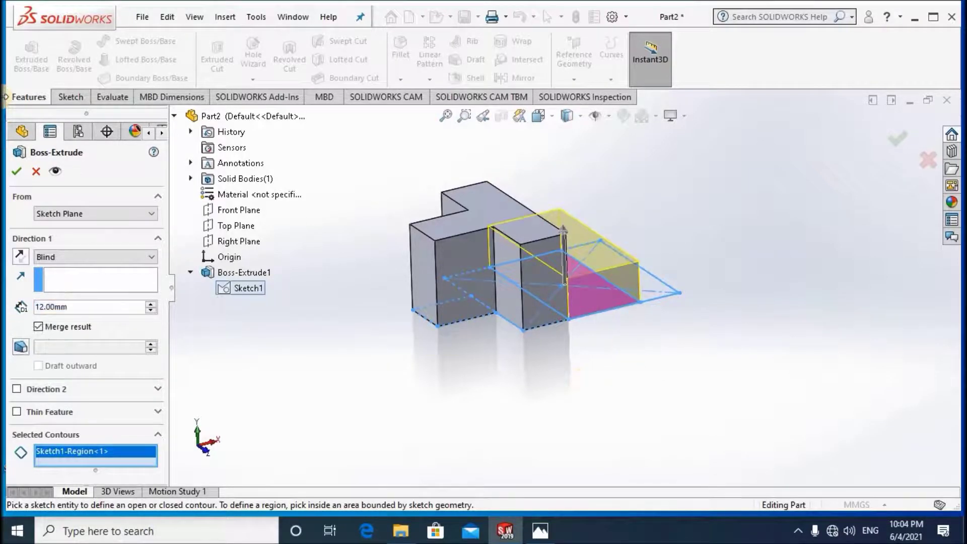
{"action": "left_click", "coordinate": [18, 169]}
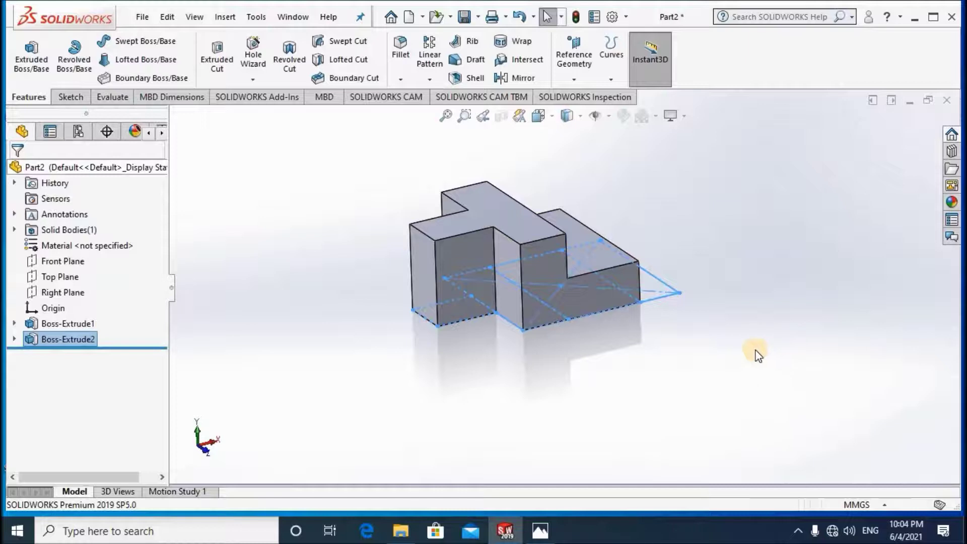
Extrude Sketch1's remaining 12 mm wide end strip to a blind depth of 46 mm as the upright wall
{"action": "middle_click_drag", "start_coordinate": [729, 360], "coordinate": [675, 404]}
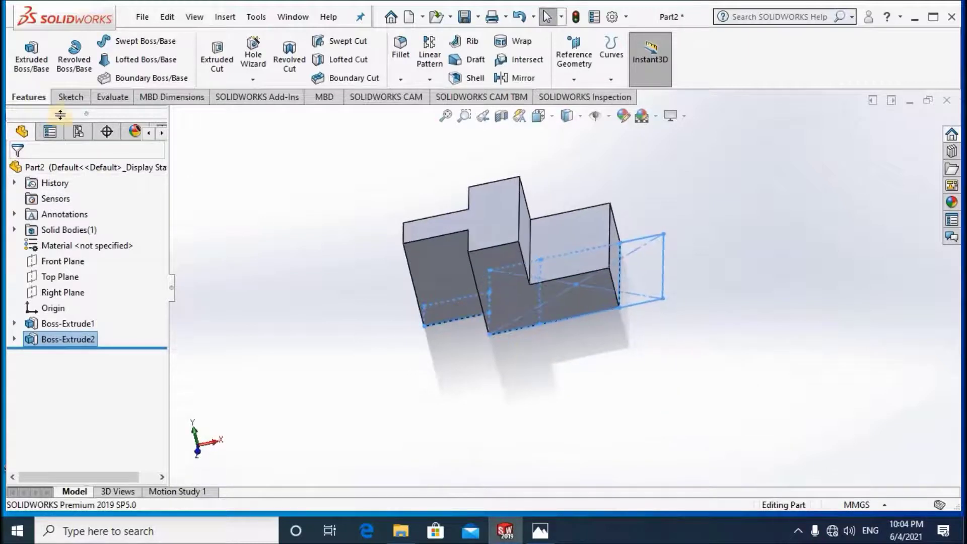
{"action": "left_click", "coordinate": [32, 54]}
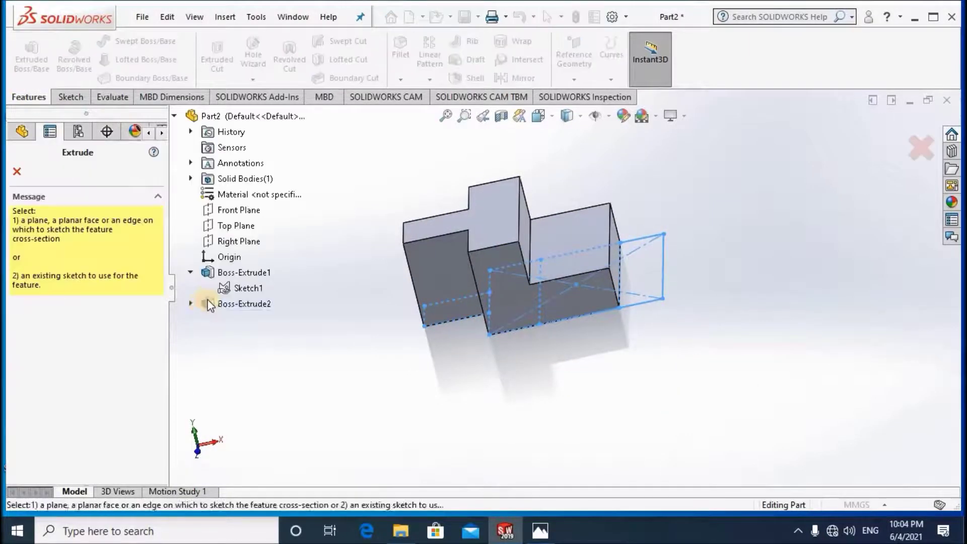
{"action": "left_click", "coordinate": [242, 288]}
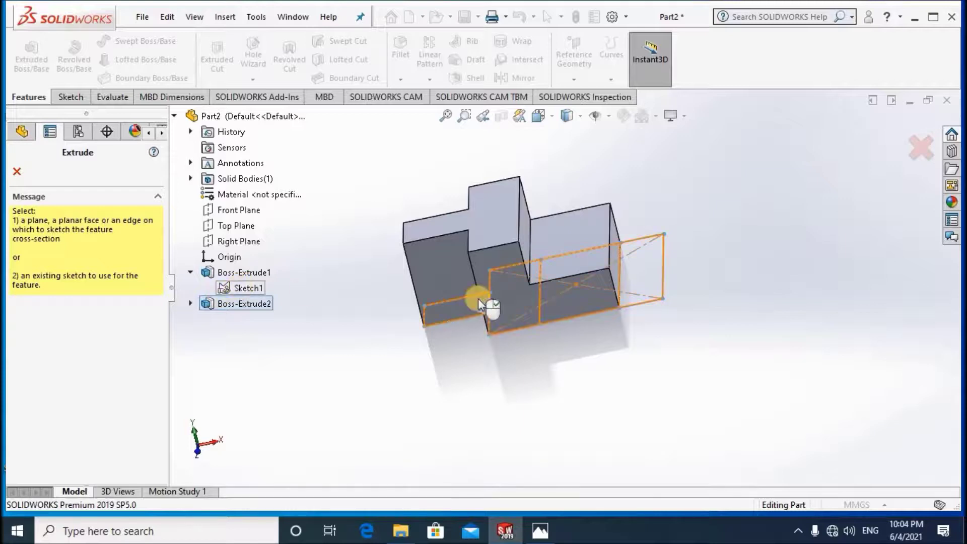
{"action": "left_click", "coordinate": [638, 276]}
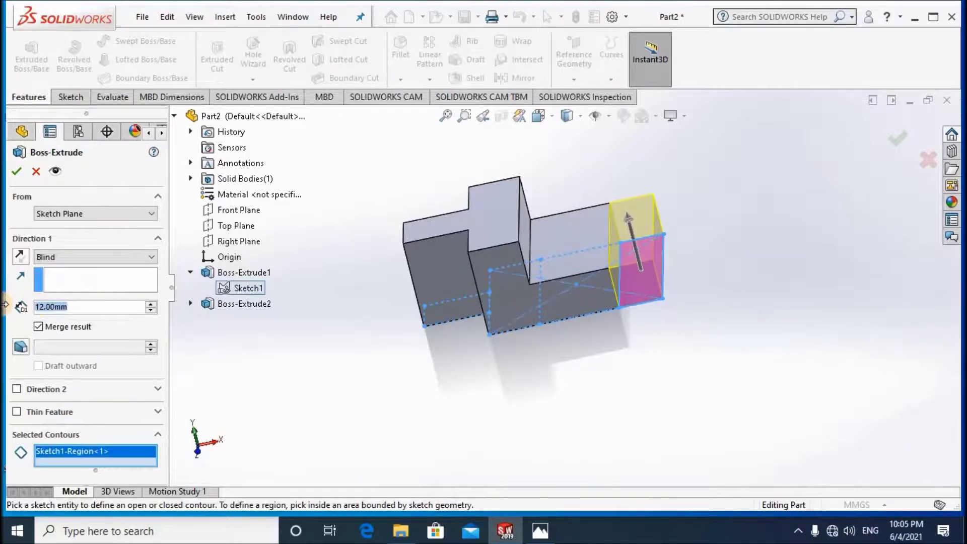
{"action": "type", "text": "46"}
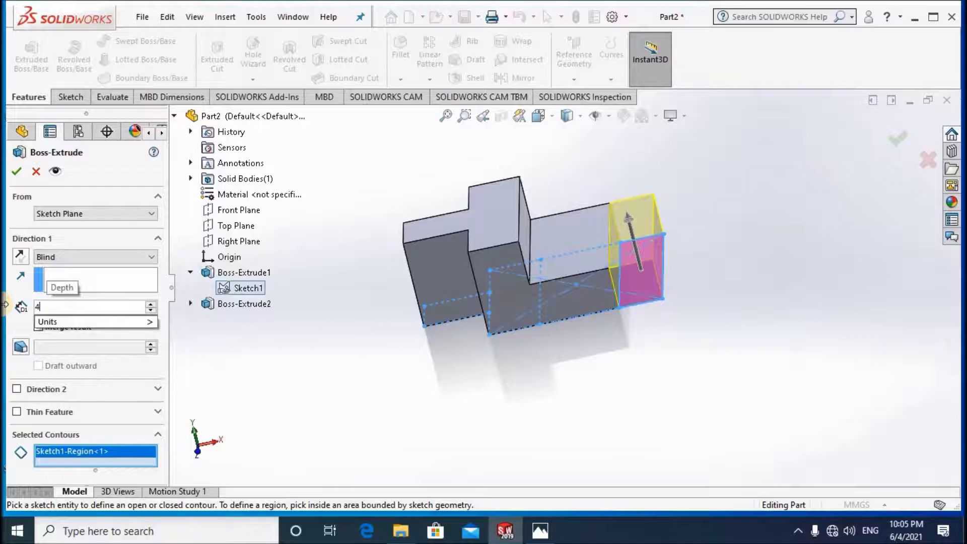
{"action": "key", "text": "Return"}
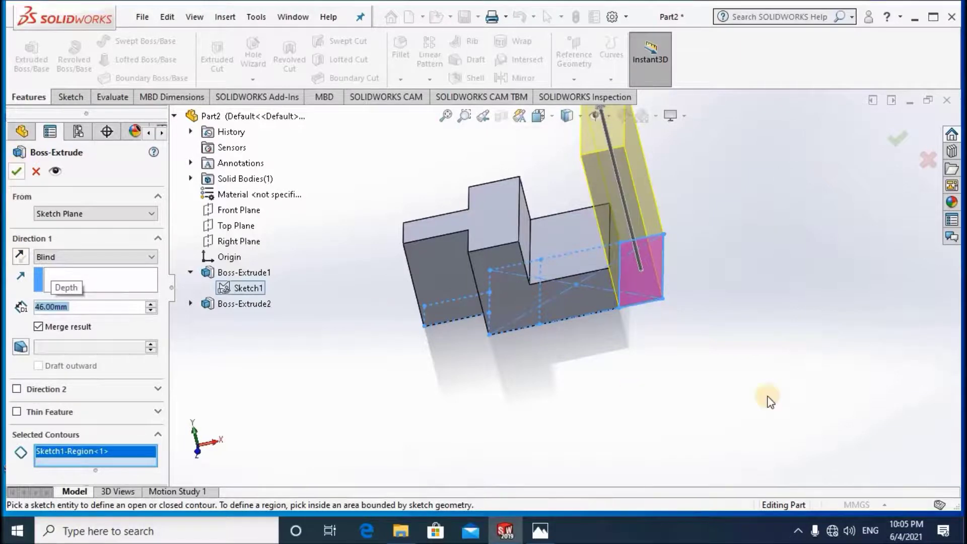
{"action": "key", "text": "Escape"}
Apply the Plain White scene as the model's background
{"action": "scroll", "coordinate": [587, 232], "scroll_direction": "up", "scroll_amount": 2}
{"action": "middle_click_drag", "start_coordinate": [604, 224], "coordinate": [656, 116]}
{"action": "left_click", "coordinate": [656, 116]}
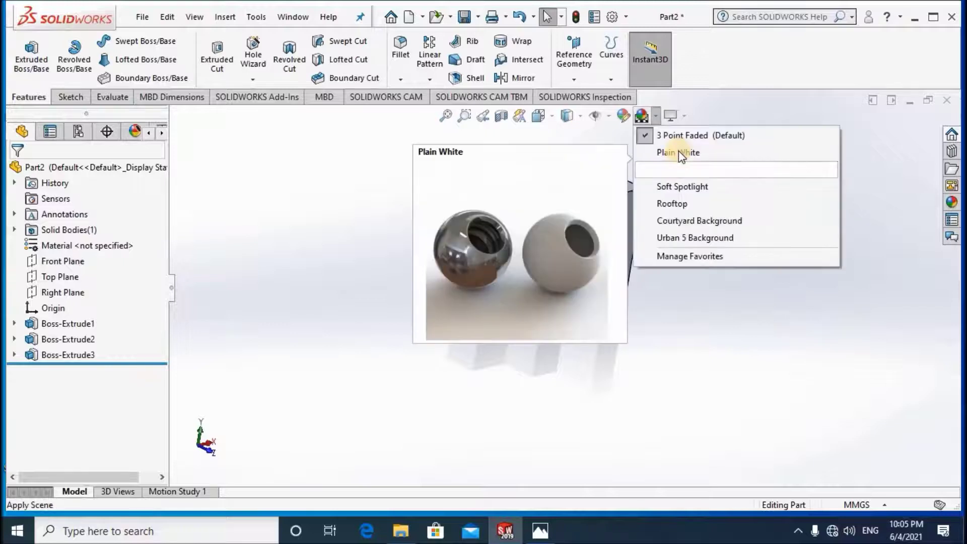
{"action": "left_click", "coordinate": [678, 151]}
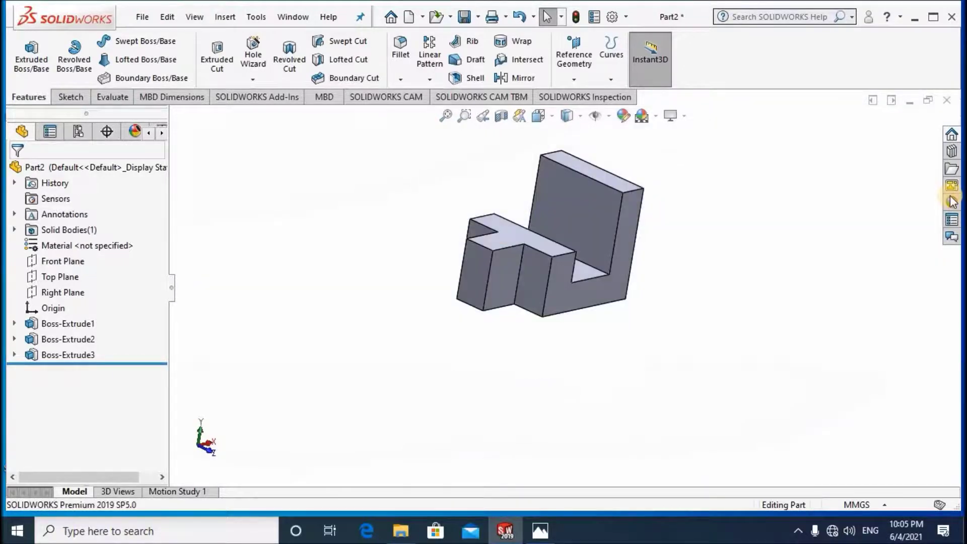
Apply a golden metal appearance from the Metal appearances to the whole bracket body
{"action": "left_click", "coordinate": [952, 201]}
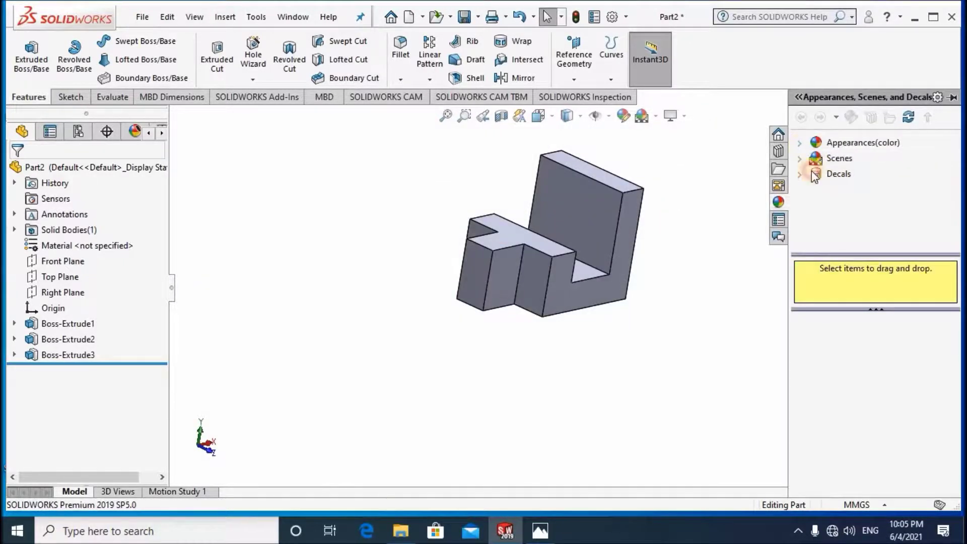
{"action": "left_click", "coordinate": [845, 142]}
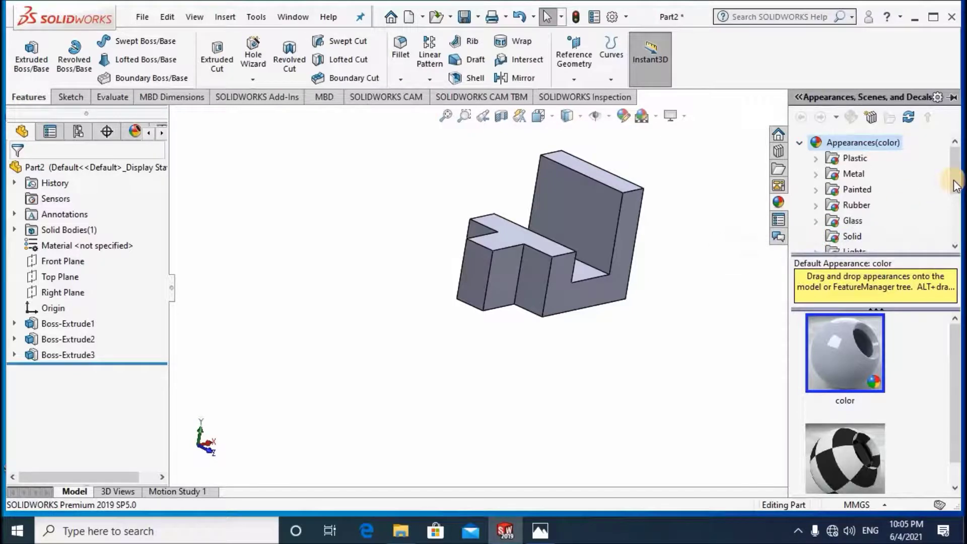
{"action": "left_click", "coordinate": [816, 174]}
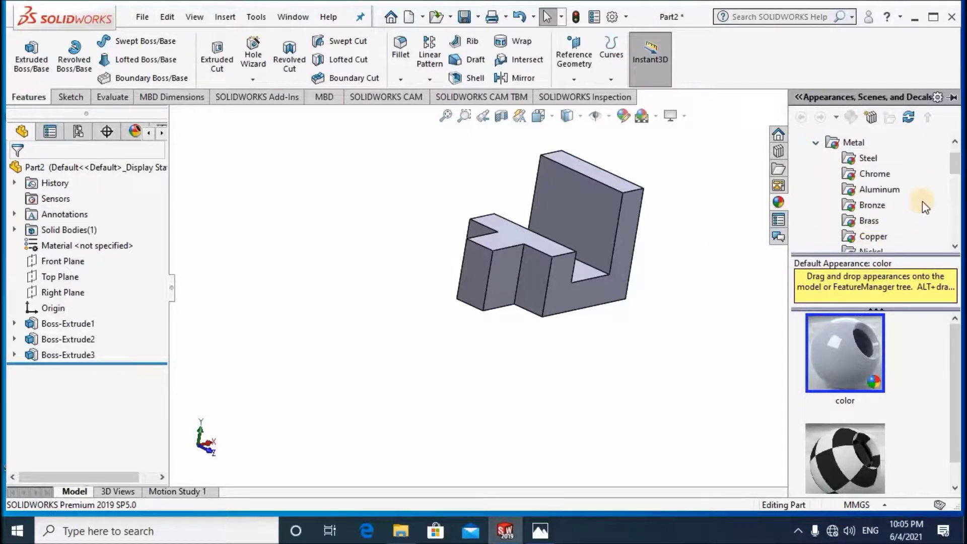
{"action": "left_click_drag", "start_coordinate": [955, 180], "coordinate": [954, 182]}
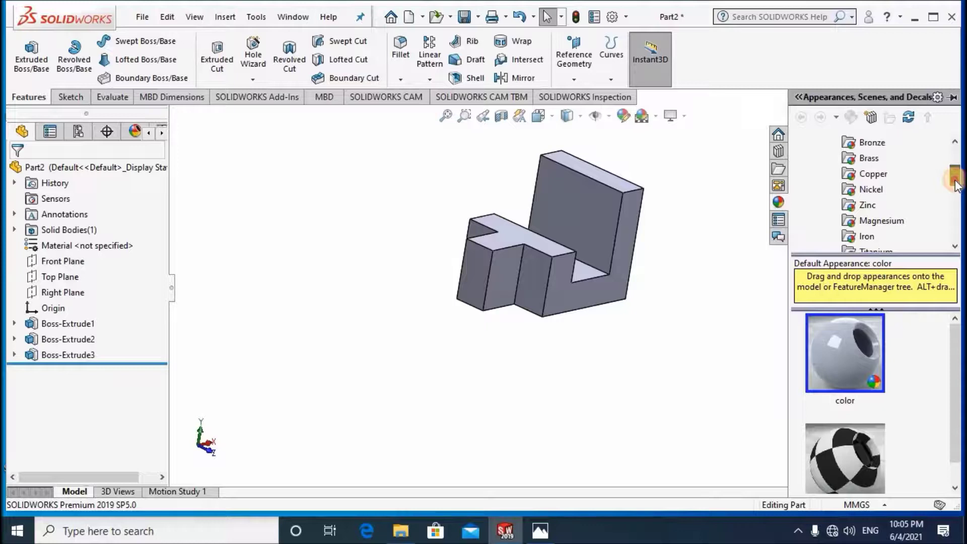
{"action": "scroll", "coordinate": [879, 200], "scroll_direction": "up", "scroll_amount": 1}
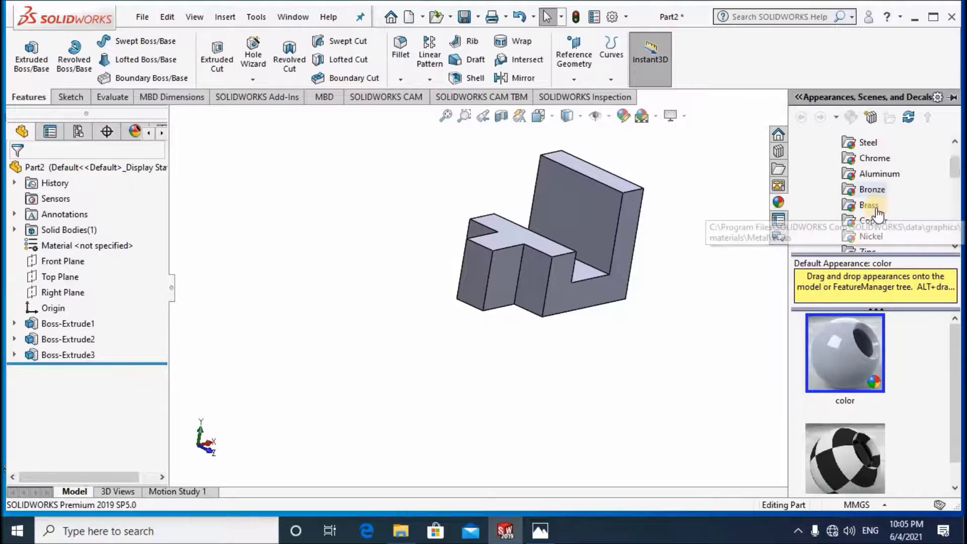
{"action": "scroll", "coordinate": [881, 203], "scroll_direction": "down", "scroll_amount": 2}
{"action": "left_click", "coordinate": [835, 365]}
{"action": "left_click_drag", "start_coordinate": [835, 365], "coordinate": [599, 276]}
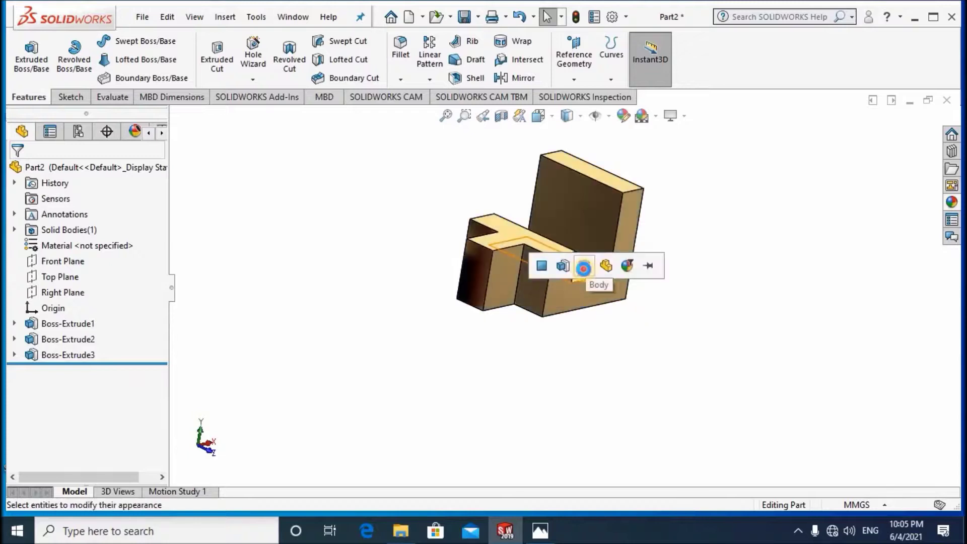
{"action": "left_click", "coordinate": [584, 265]}
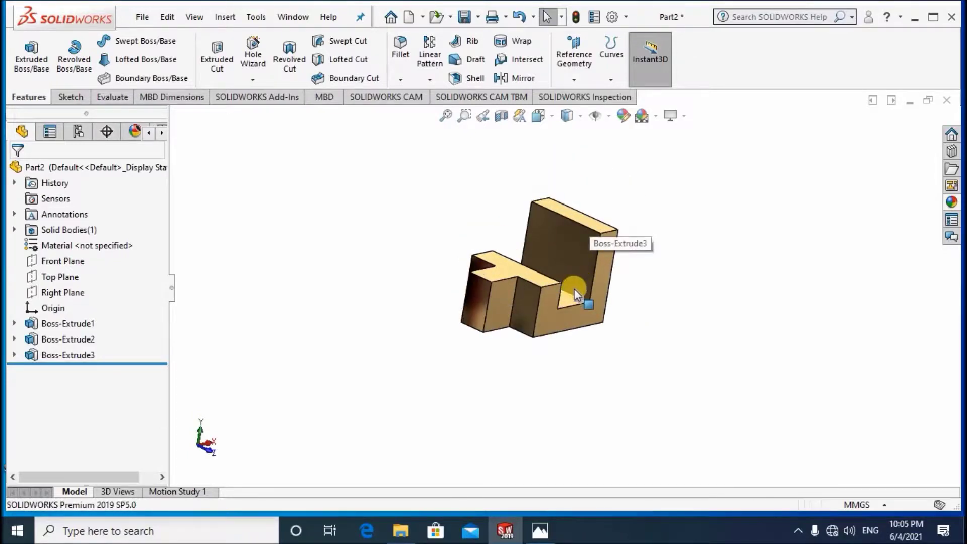
Open the drawing Q1.jpg in Photos and compare it with the bracket model in SOLIDWORKS
{"action": "middle_click_drag", "start_coordinate": [574, 289], "coordinate": [492, 252]}
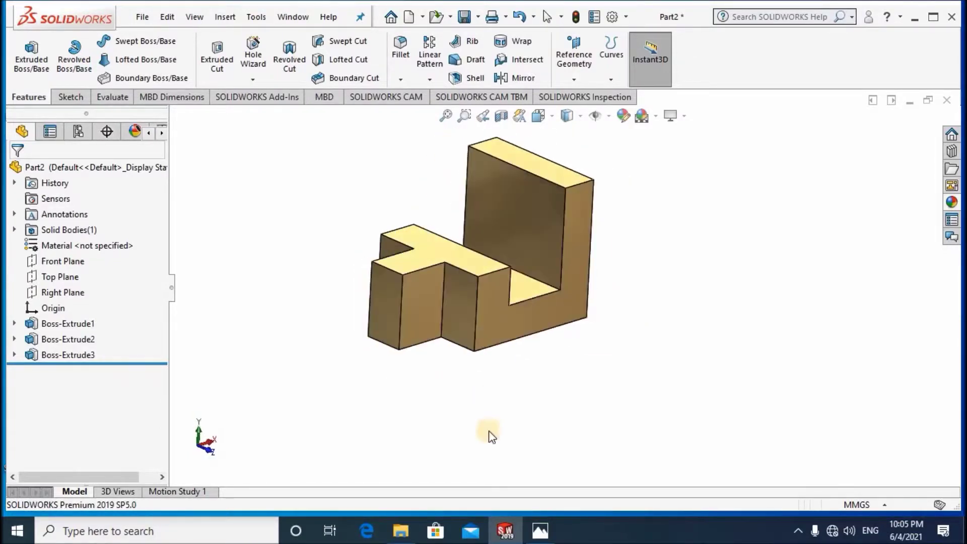
{"action": "left_click", "coordinate": [540, 529]}
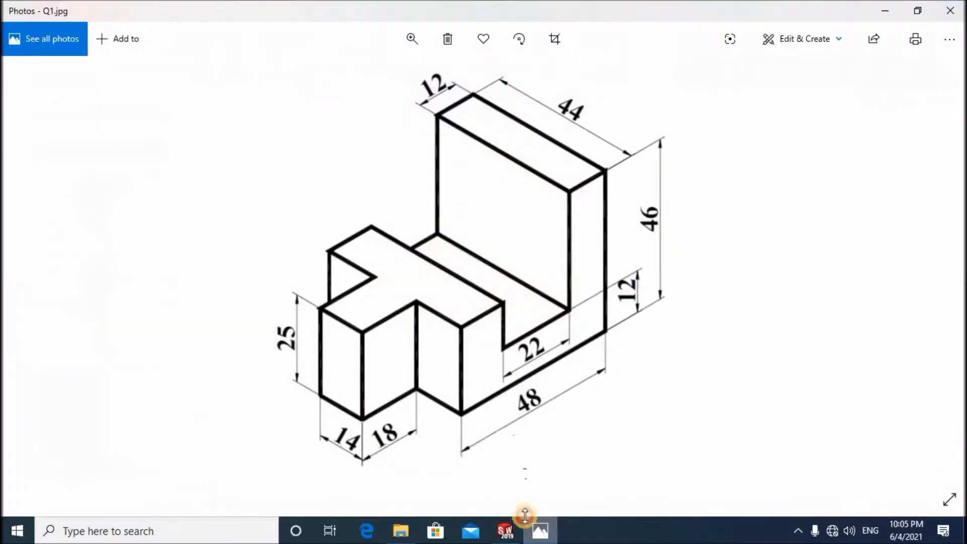
{"action": "key", "text": "alt+Tab"}
{"action": "scroll", "coordinate": [545, 284], "scroll_direction": "up", "scroll_amount": 2}
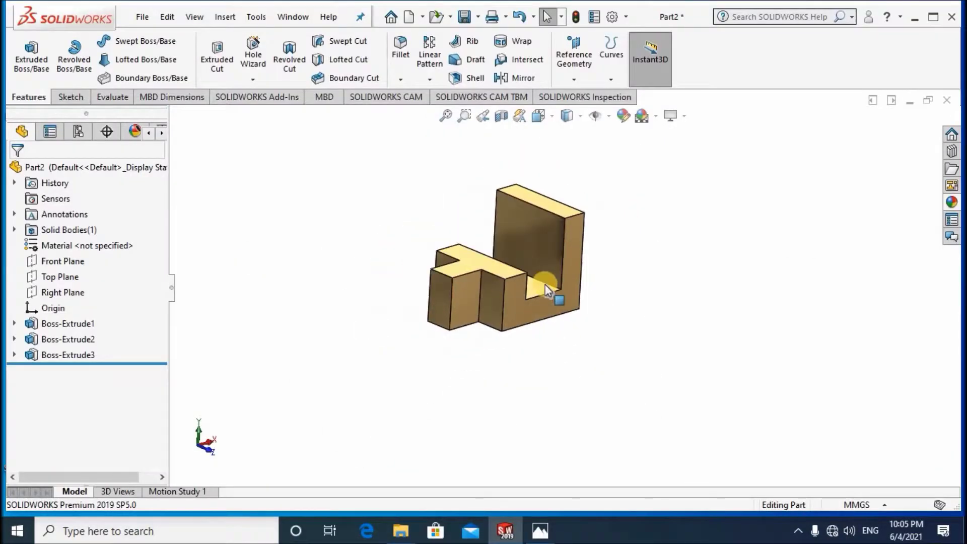